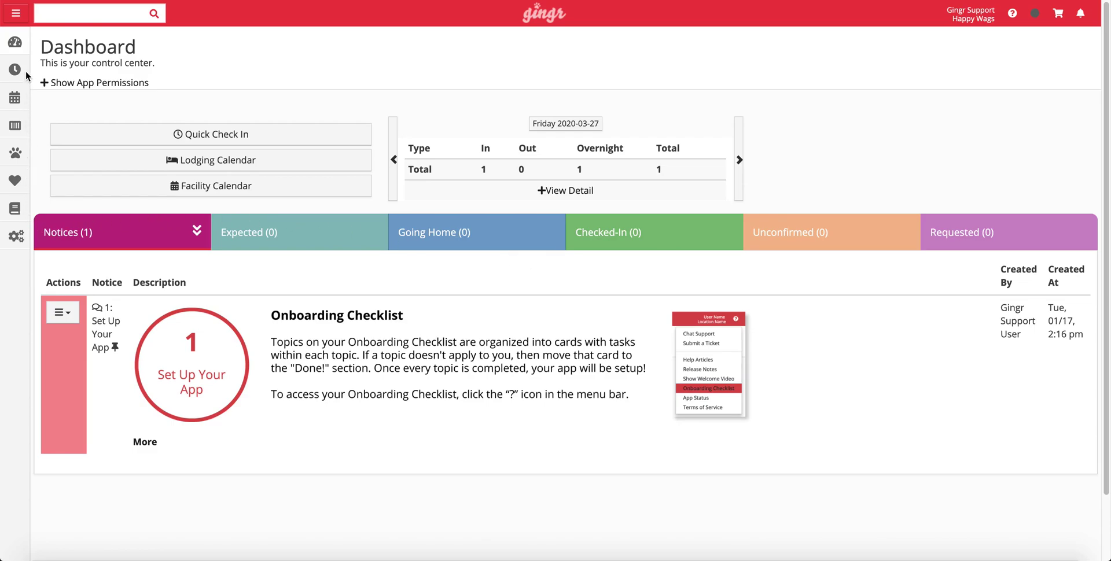
Start a new reservation at the Happy Wags - Boulder location with the reservation type Boarding.
{"action": "mouse_move", "coordinate": [22, 74]}
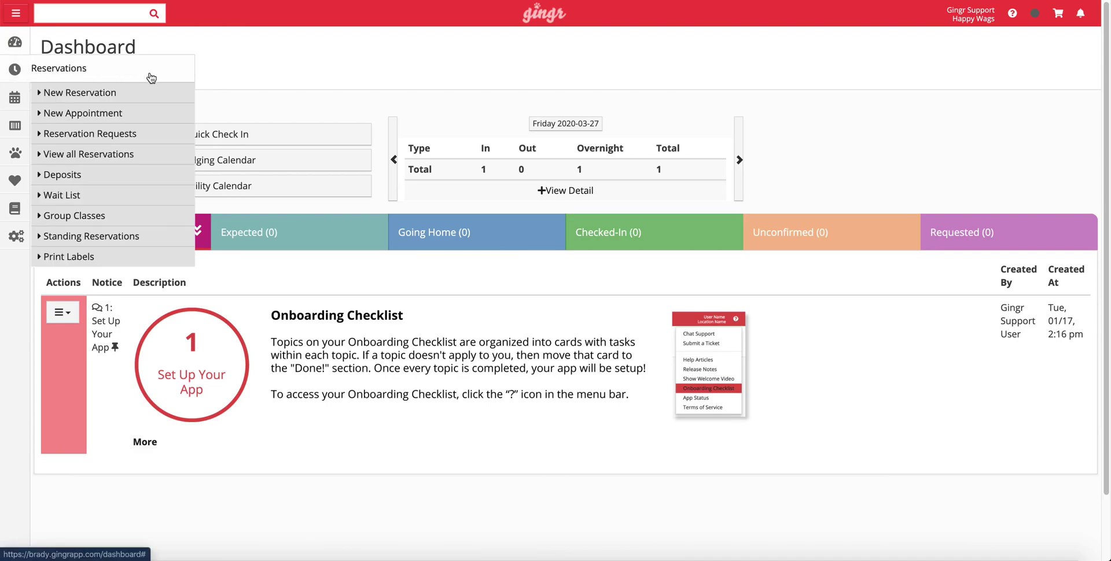
{"action": "left_click", "coordinate": [154, 101]}
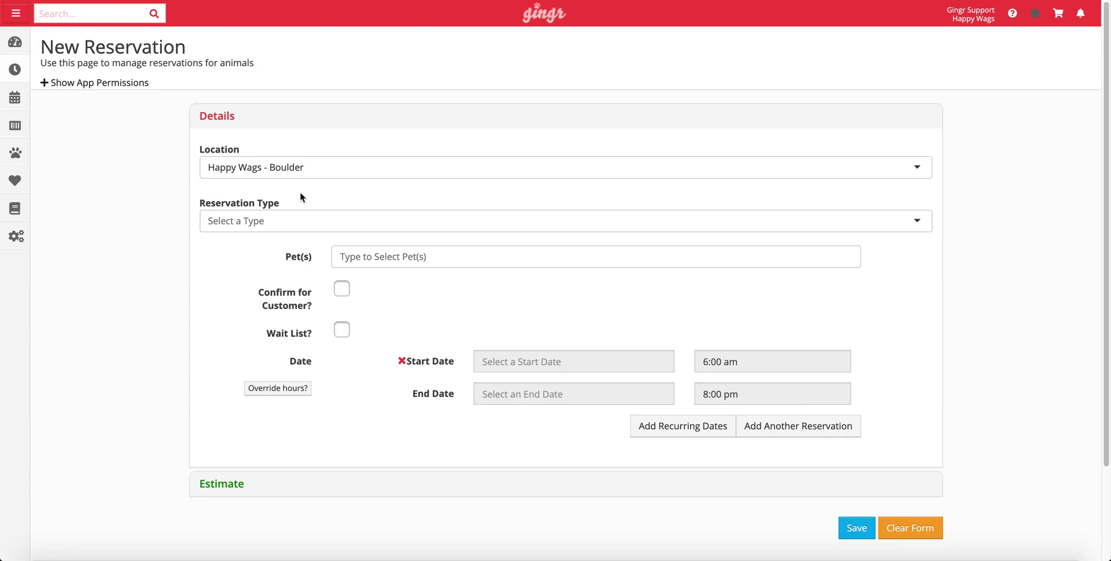
{"action": "left_click", "coordinate": [342, 175]}
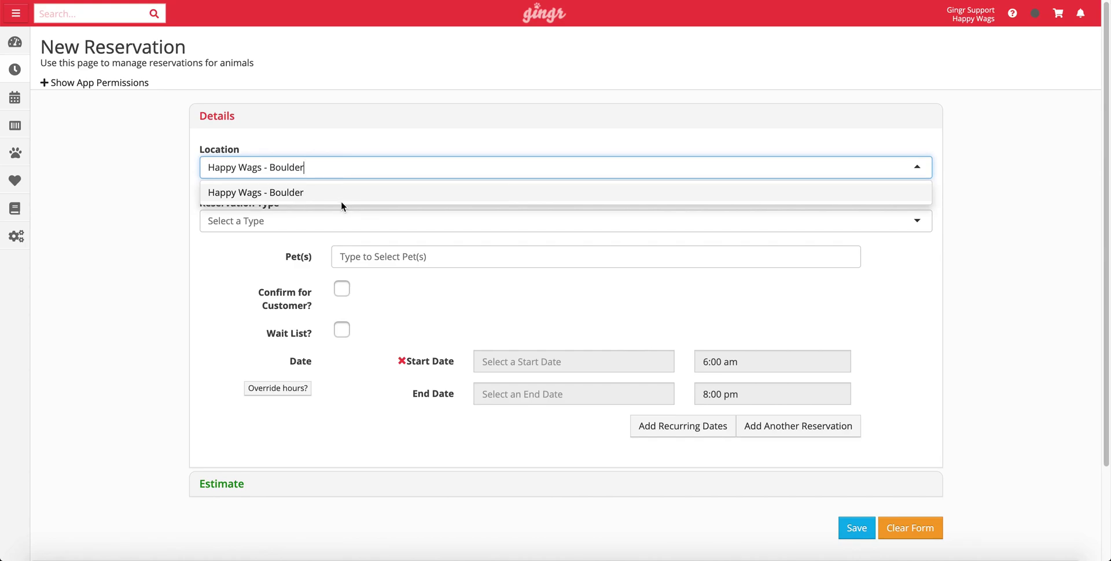
{"action": "left_click", "coordinate": [340, 198]}
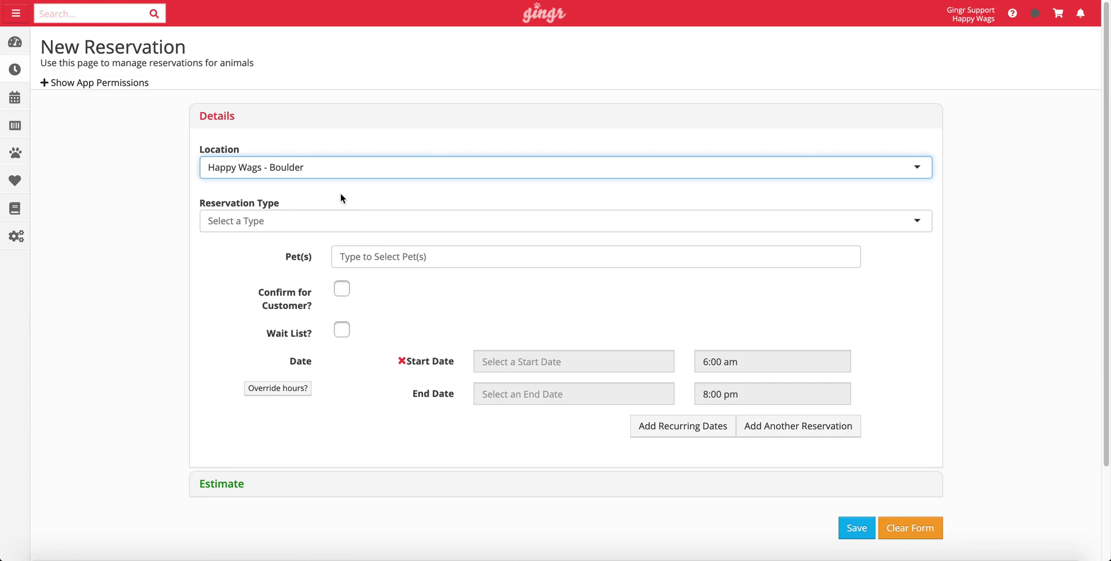
{"action": "left_click", "coordinate": [294, 221]}
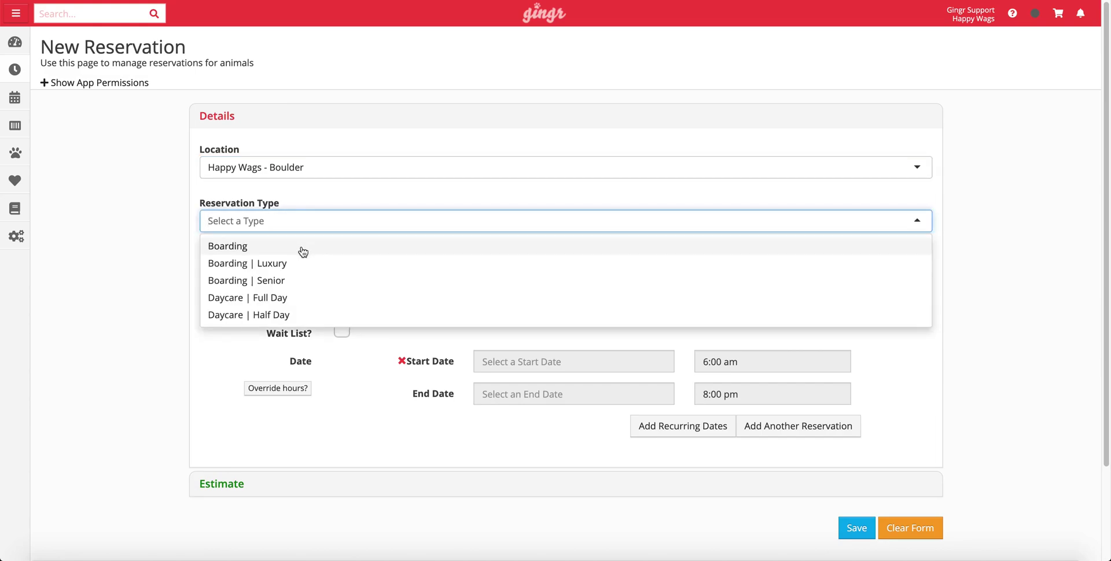
{"action": "left_click", "coordinate": [301, 248]}
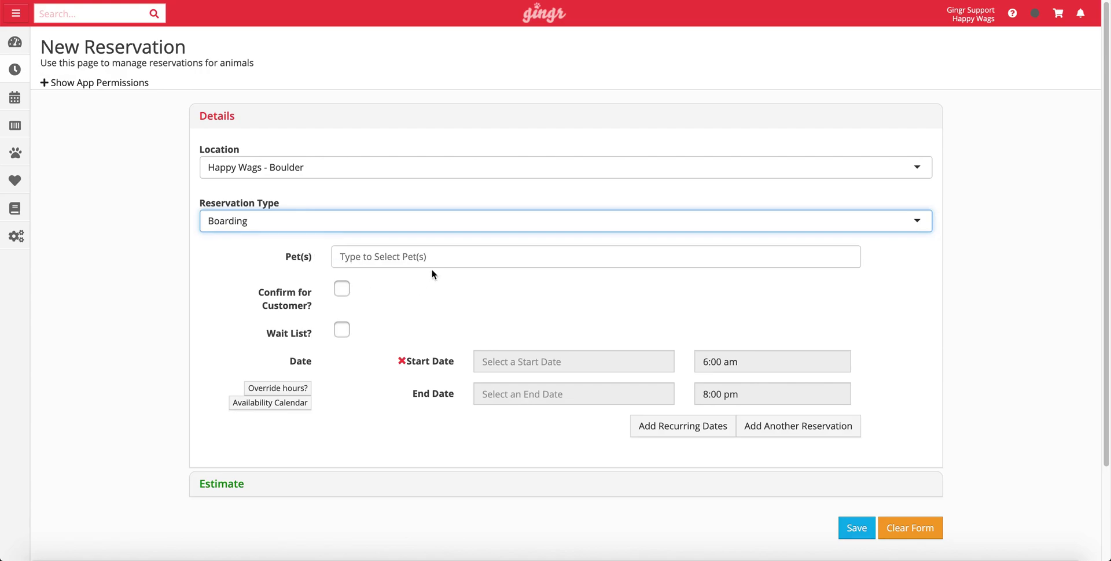
Find the pet Bilbo Waggins and add it to the boarding reservation.
{"action": "left_click", "coordinate": [445, 258]}
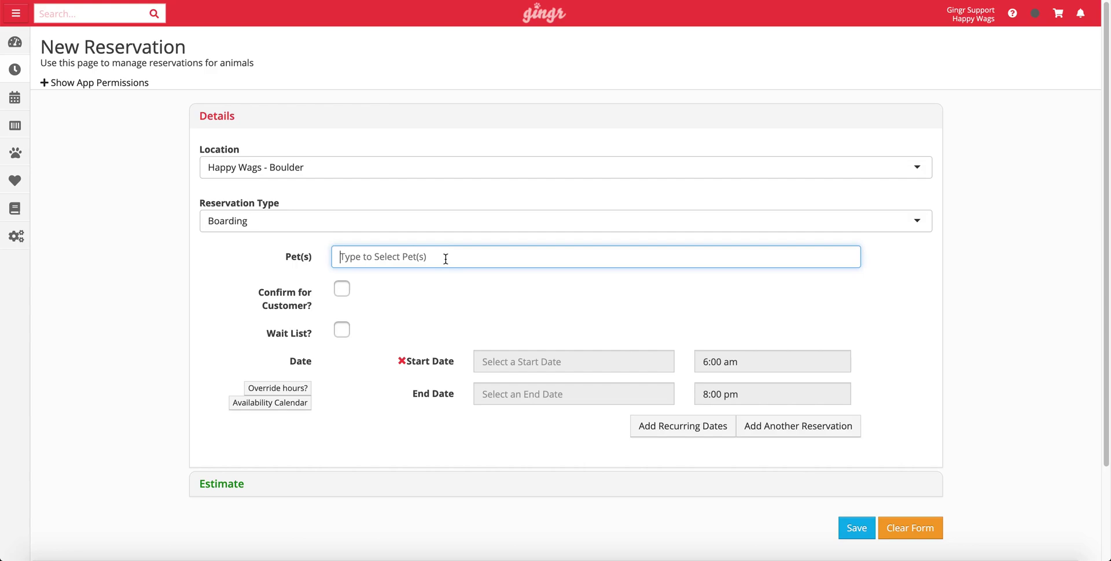
{"action": "type", "text": "bilbo"}
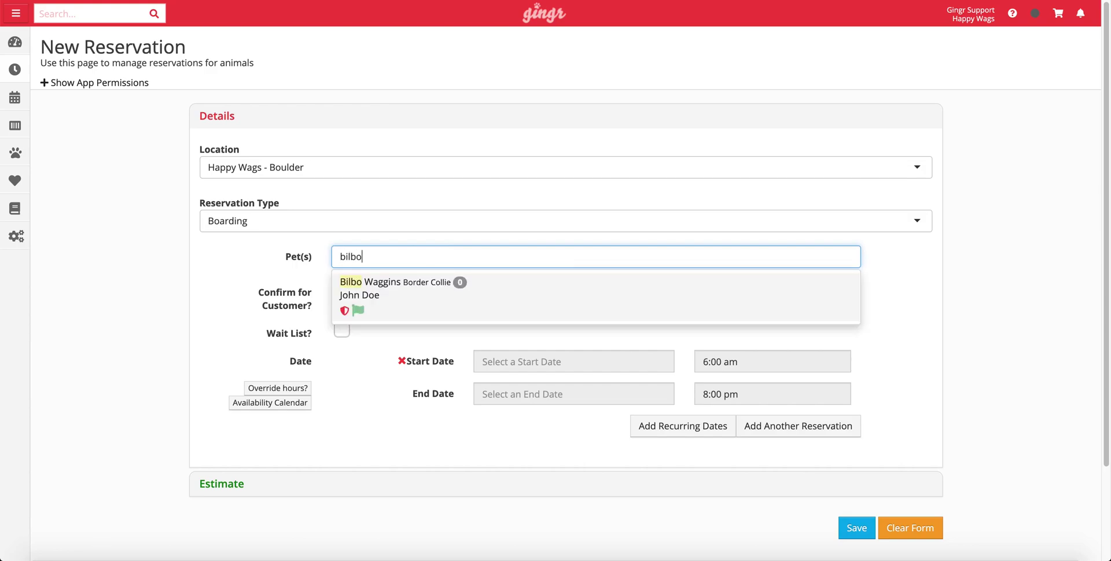
{"action": "left_click", "coordinate": [527, 312]}
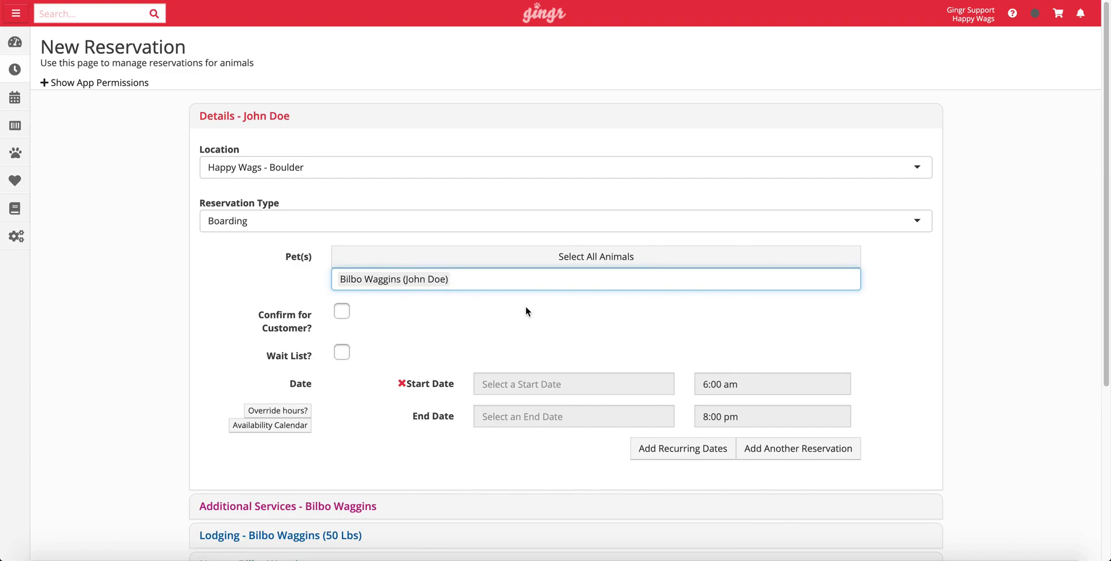
Add all of the owner's animals to the reservation and remove every extra pet except Bilbo Waggins.
{"action": "left_click", "coordinate": [696, 265]}
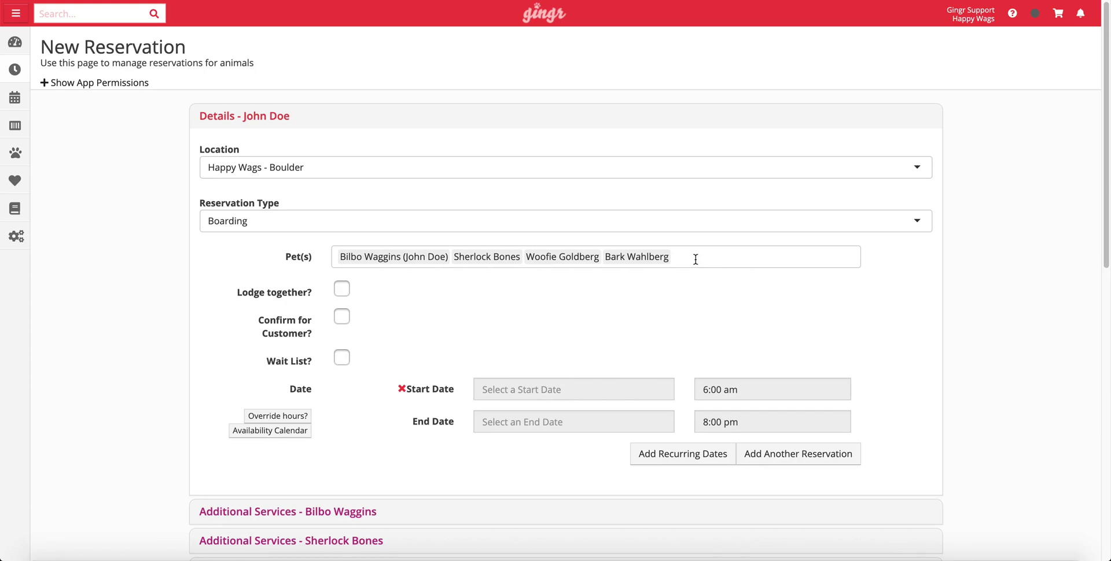
{"action": "left_click", "coordinate": [696, 259]}
{"action": "key", "text": "BackSpace"}
{"action": "key", "text": "BackSpace"}
{"action": "key", "text": "BackSpace"}
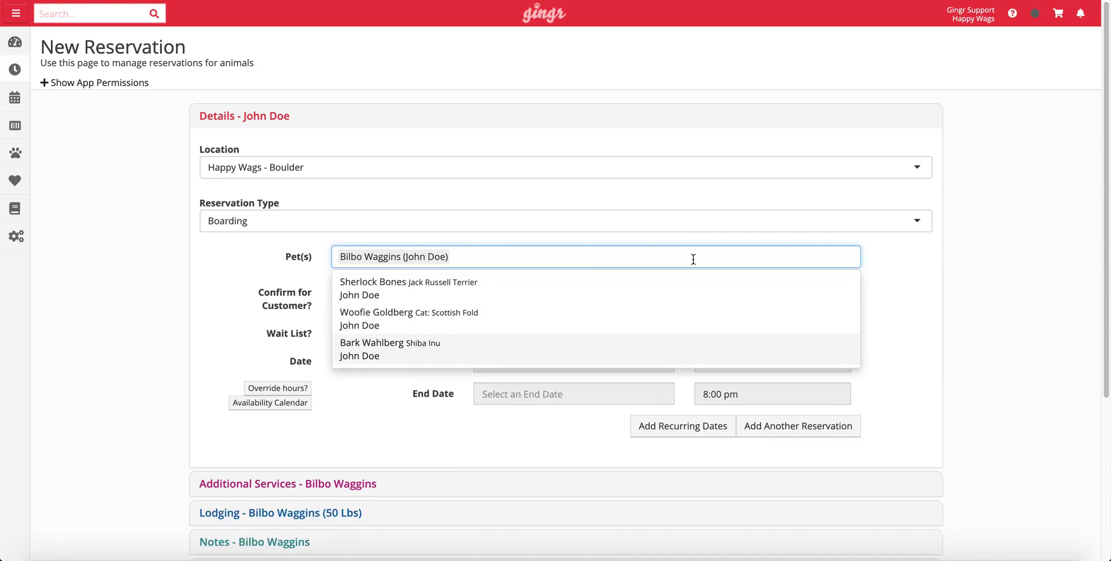
Try adding Woofie Goldberg as a second pet and remove it from the reservation again.
{"action": "left_click", "coordinate": [659, 320]}
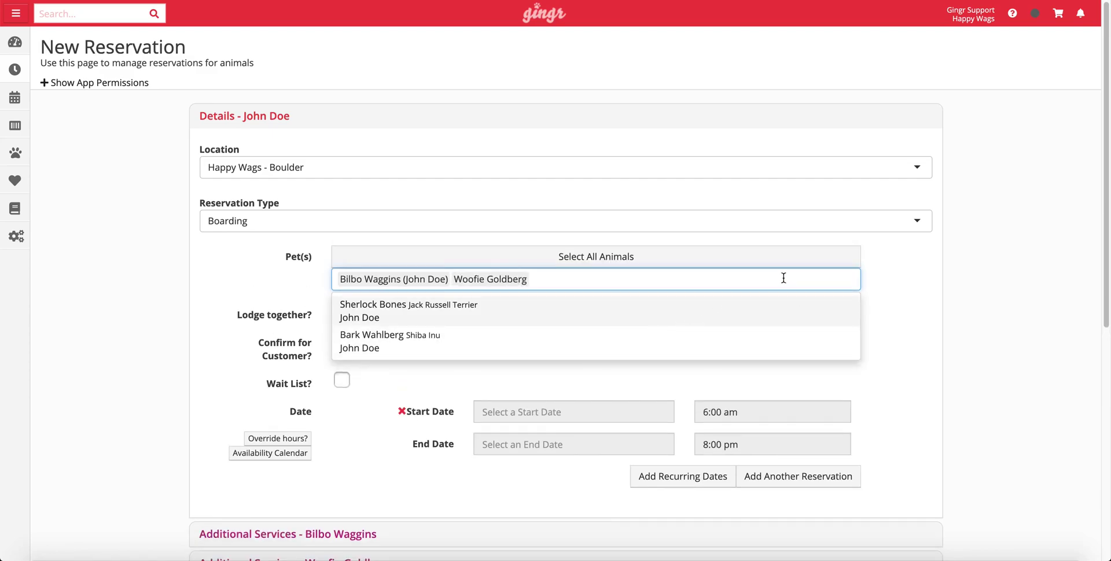
{"action": "key", "text": "BackSpace"}
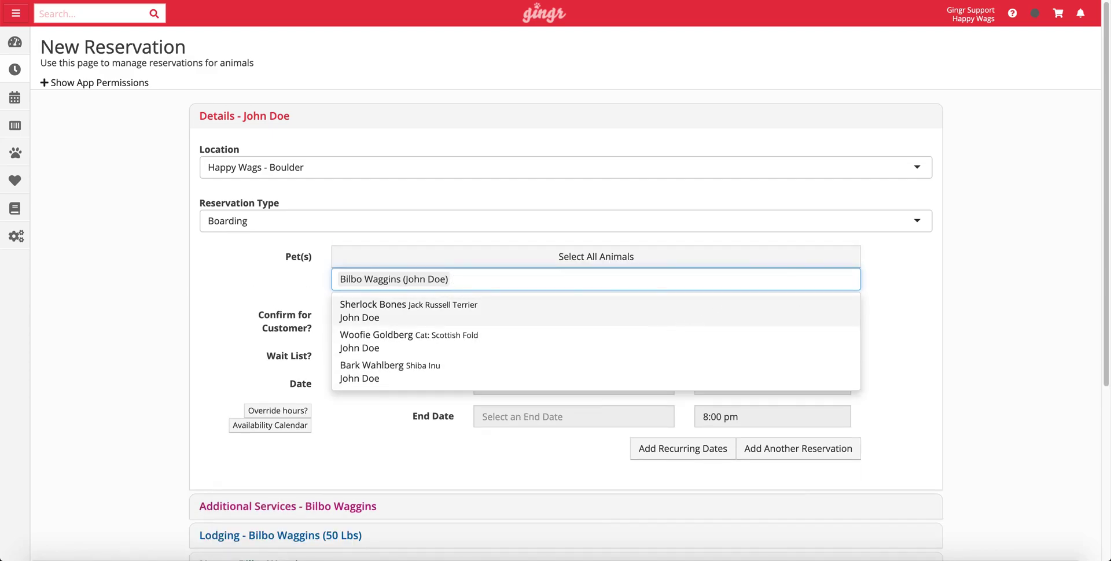
{"action": "left_click", "coordinate": [895, 330]}
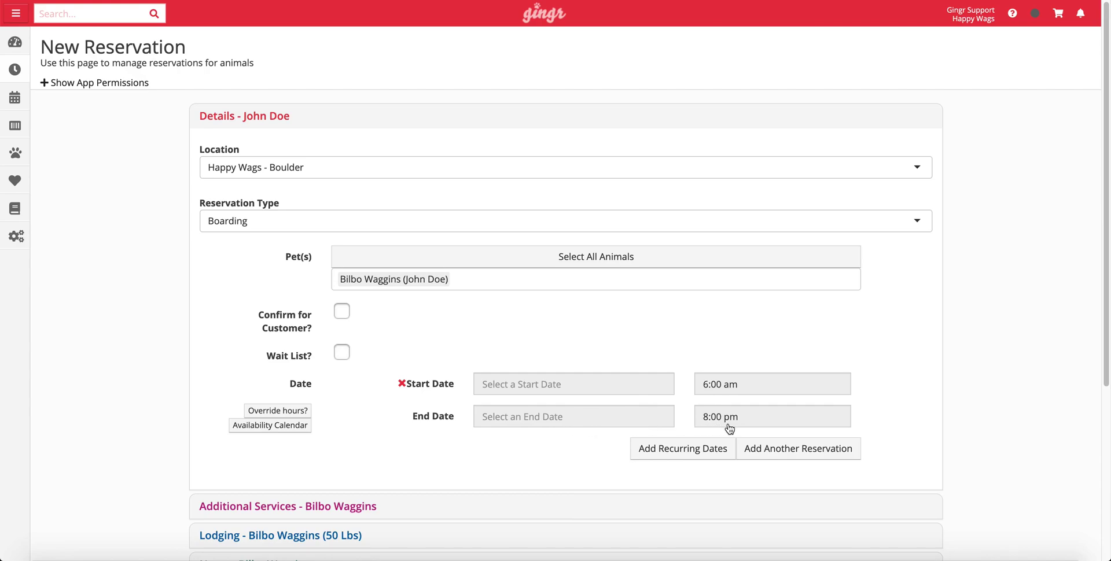
Set the stay from March 27, 2020 to April 3, 2020 with an end time of 7:00 PM.
{"action": "left_click", "coordinate": [647, 388]}
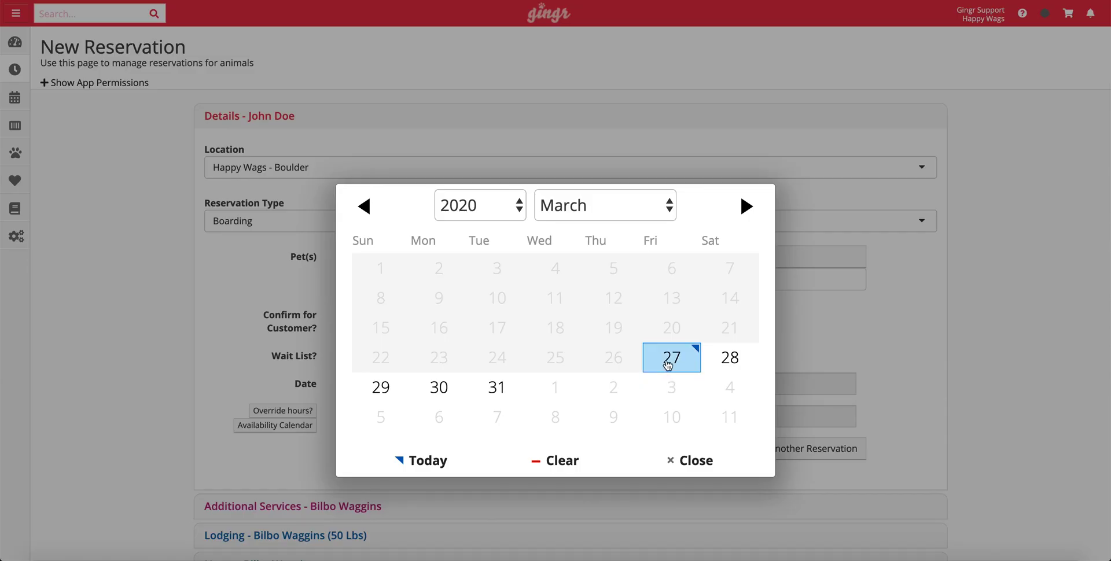
{"action": "left_click", "coordinate": [662, 362]}
{"action": "left_click", "coordinate": [619, 408]}
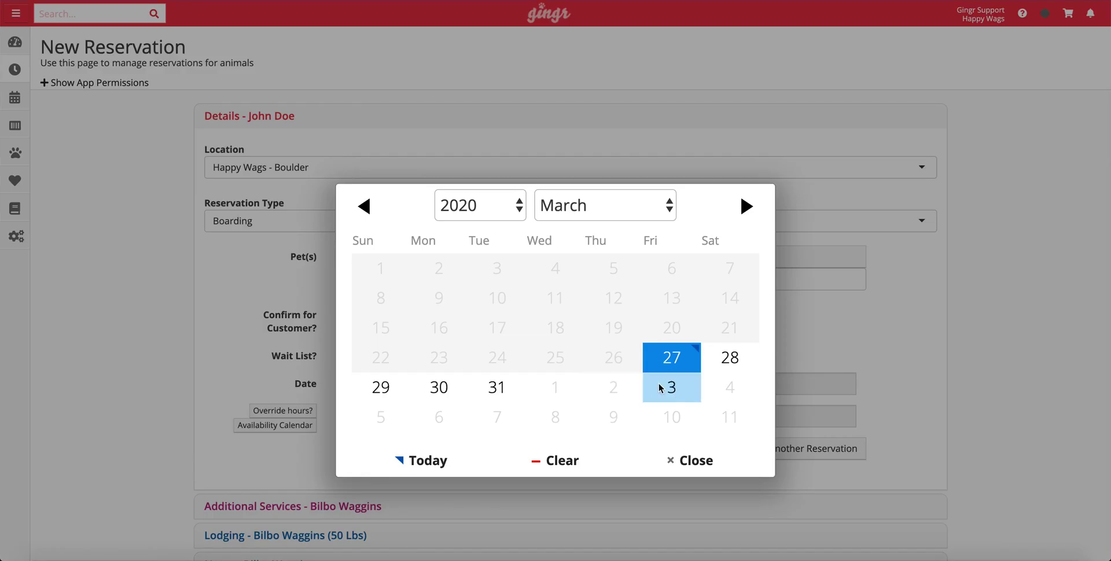
{"action": "left_click", "coordinate": [662, 390]}
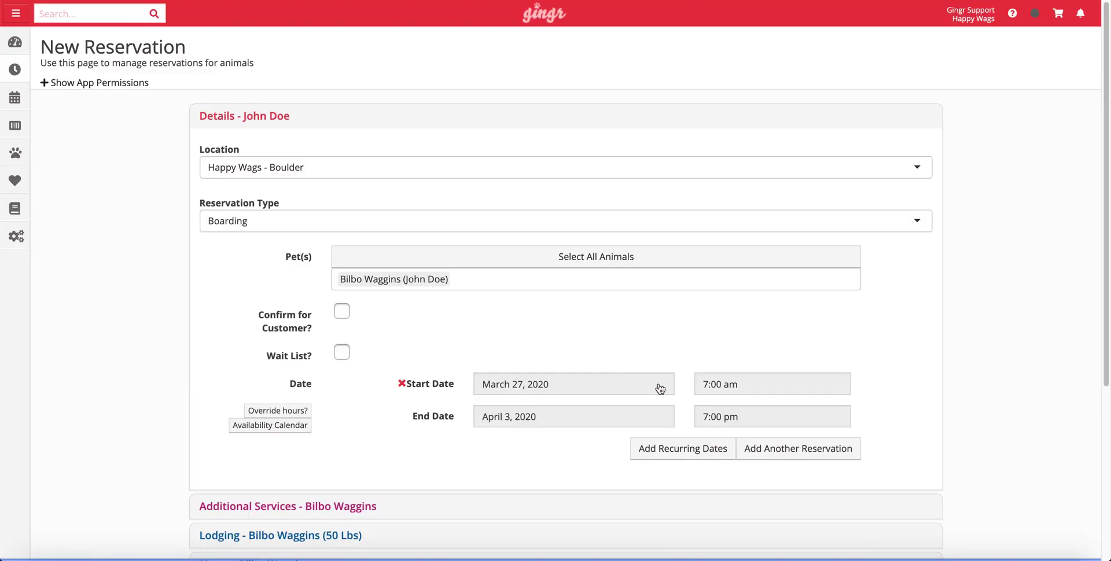
{"action": "left_click", "coordinate": [726, 416]}
{"action": "scroll", "coordinate": [574, 375], "scroll_direction": "down", "scroll_amount": 3}
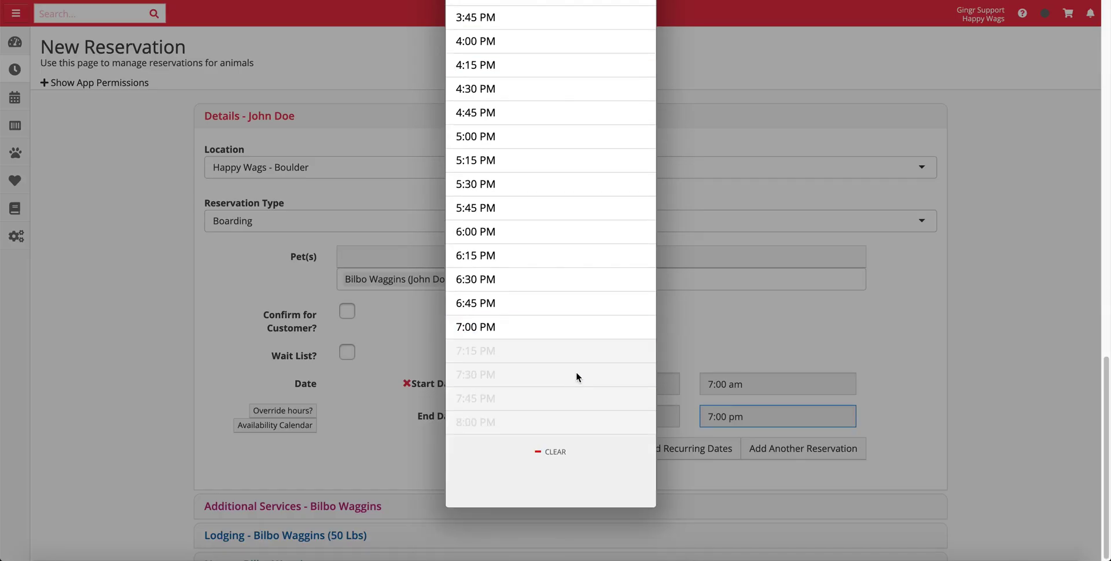
{"action": "left_click", "coordinate": [560, 328]}
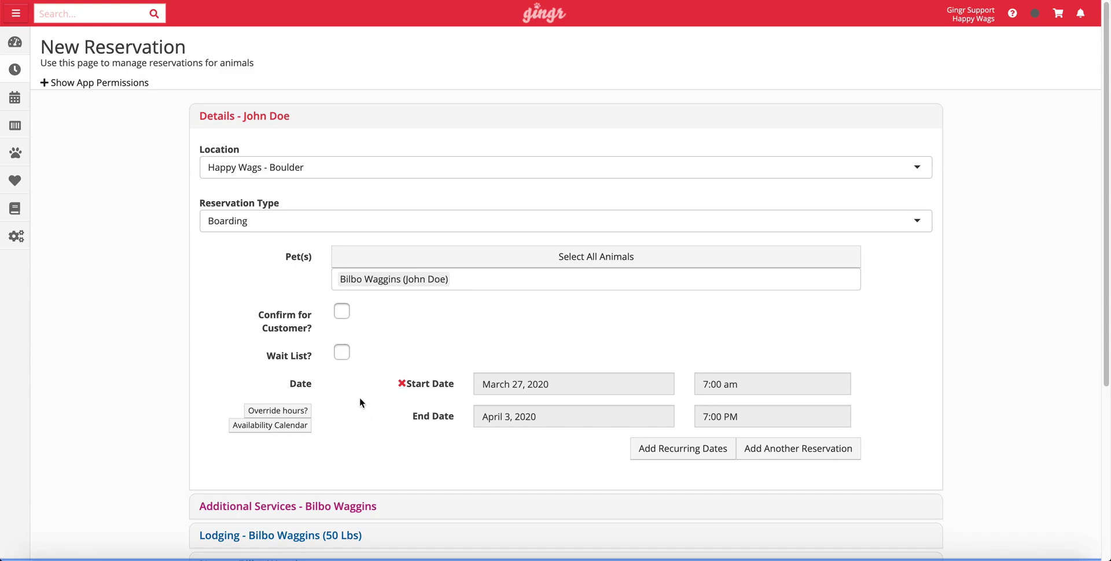
Override the facility hours and set the reservation's end time to 7:45 PM.
{"action": "left_click", "coordinate": [278, 412]}
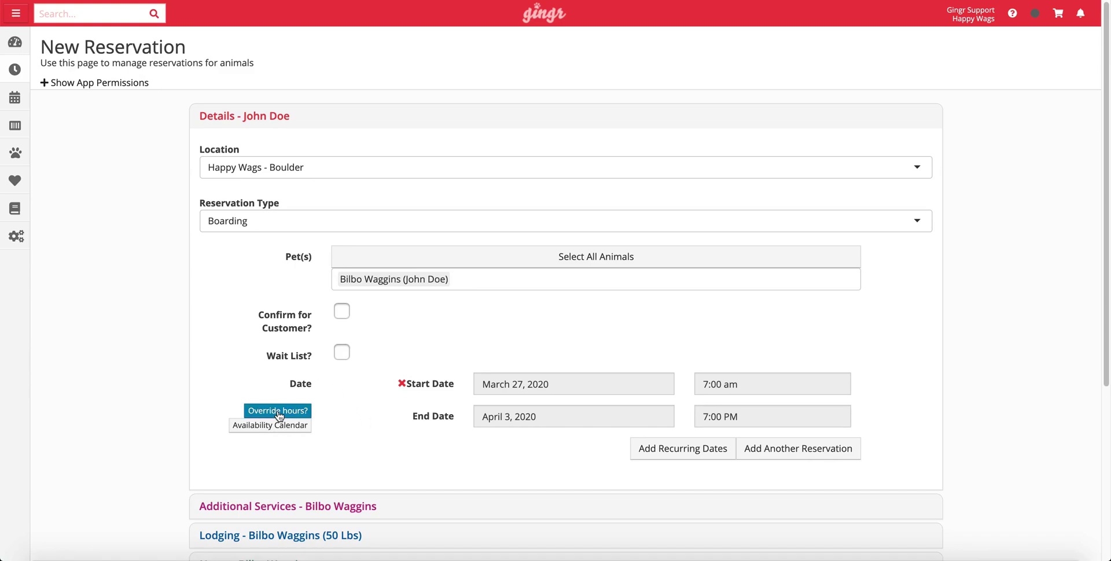
{"action": "left_click", "coordinate": [719, 417]}
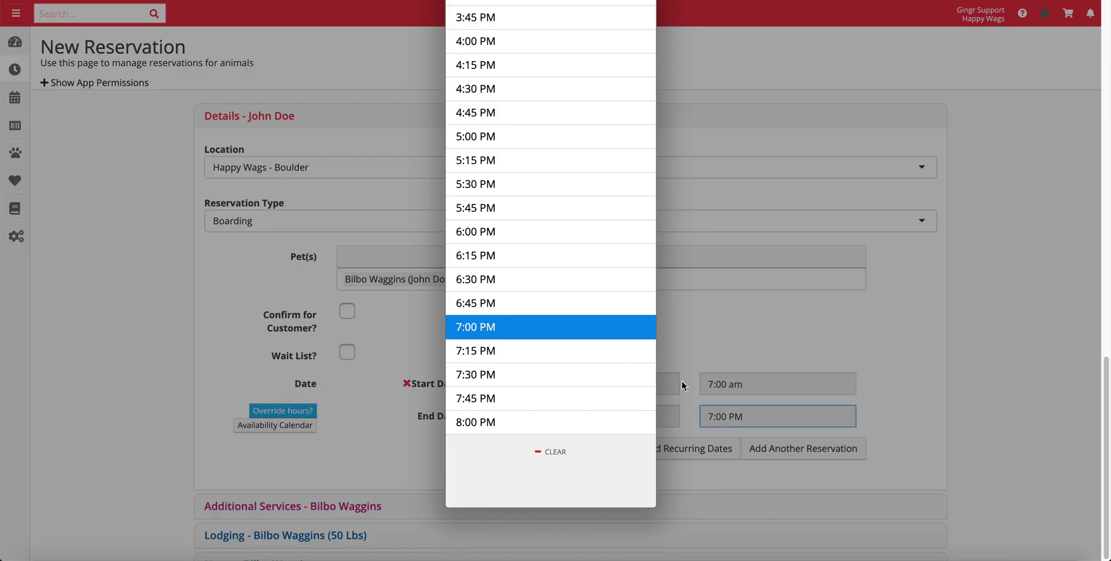
{"action": "left_click", "coordinate": [568, 406]}
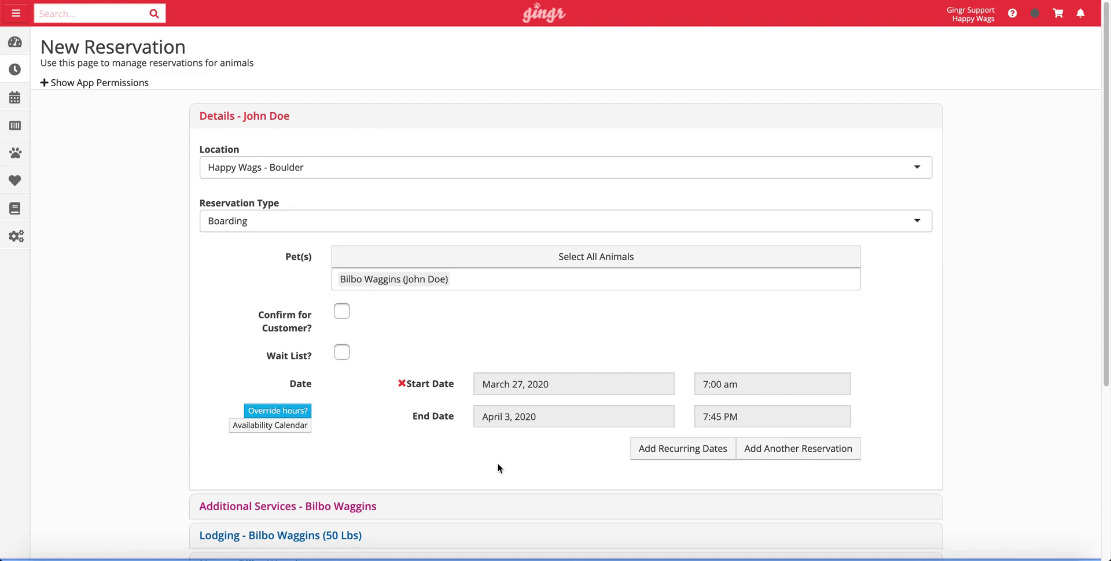
Turn off the hours override and mark the reservation as confirmed for the customer, trying the wait list option without keeping it.
{"action": "left_click", "coordinate": [277, 411]}
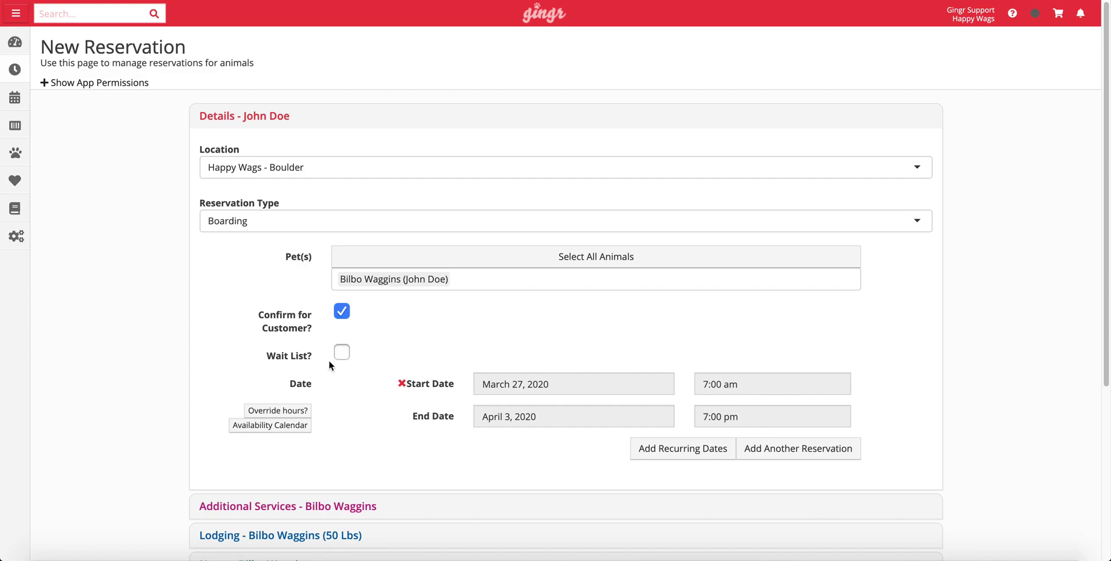
{"action": "left_click", "coordinate": [344, 353]}
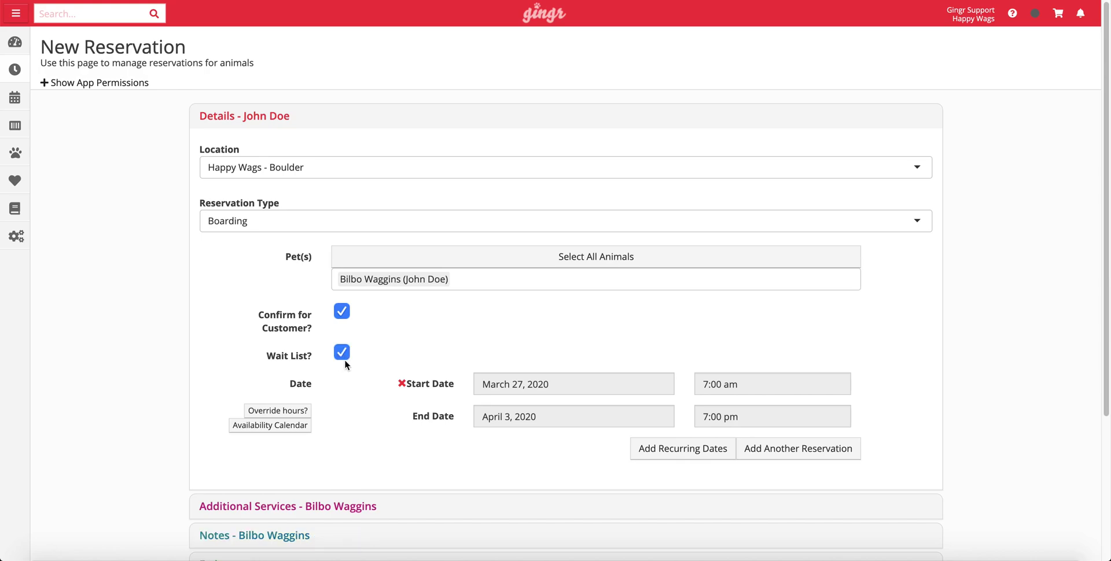
{"action": "left_click", "coordinate": [343, 355]}
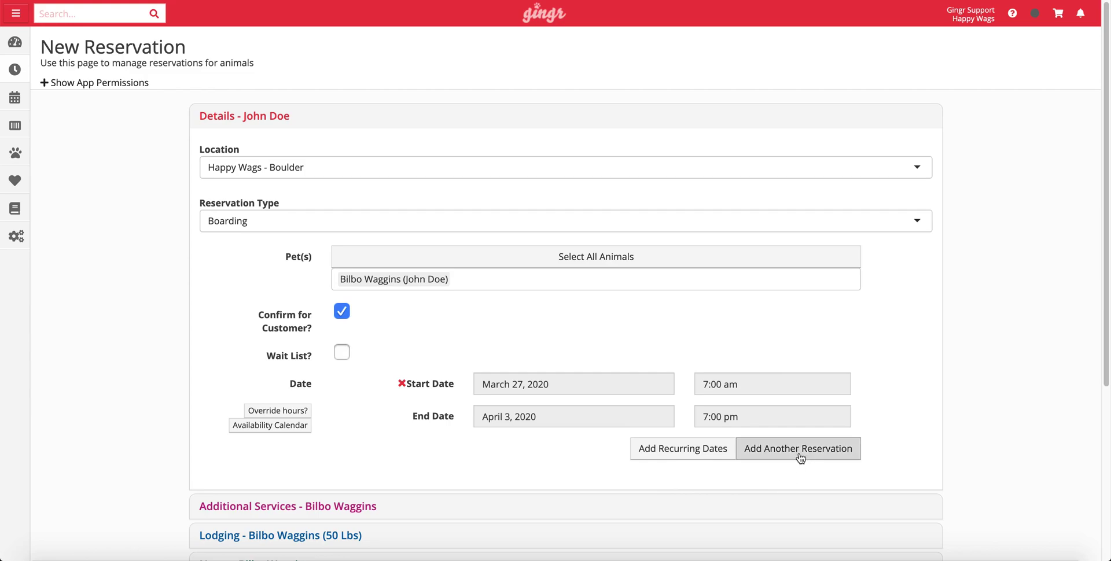
View the recurring dates options and close them without adding any dates.
{"action": "left_click", "coordinate": [703, 459]}
{"action": "scroll", "coordinate": [703, 459], "scroll_direction": "down", "scroll_amount": 5}
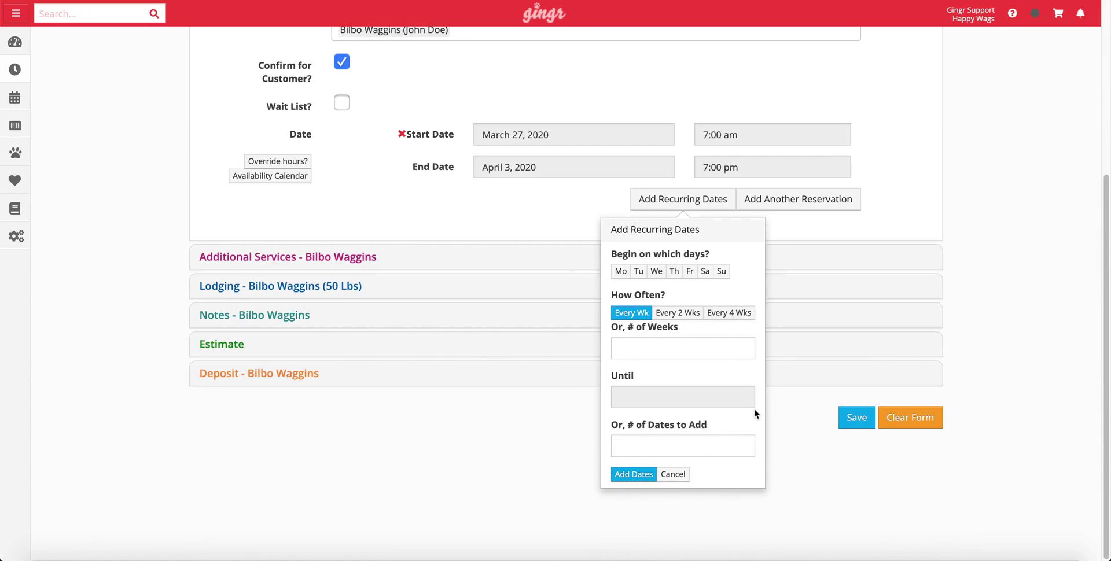
{"action": "left_click", "coordinate": [732, 205]}
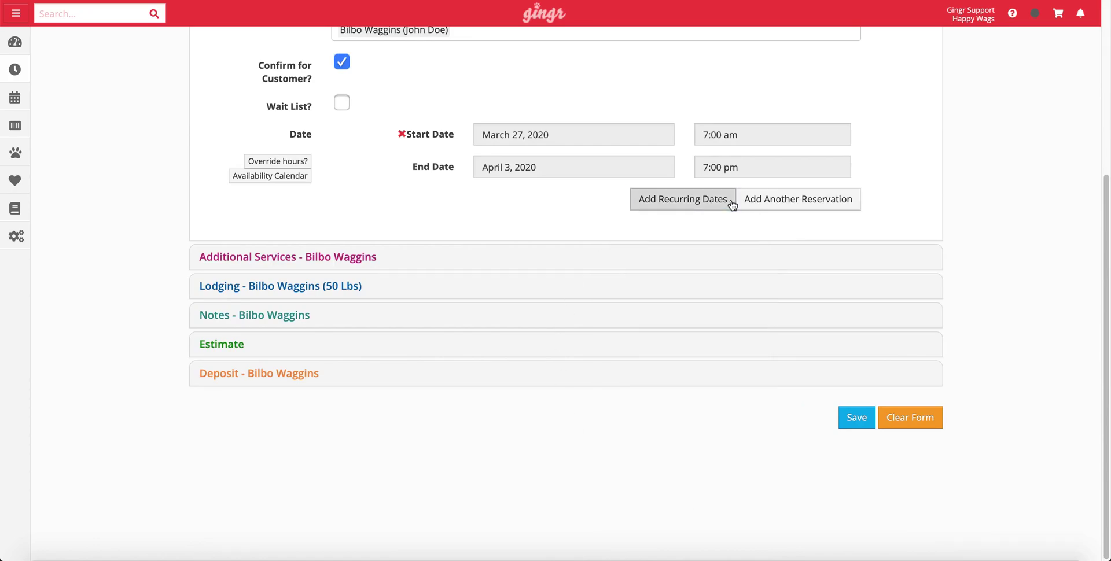
Add two more empty reservation date ranges below the first one and remove both of them.
{"action": "left_click", "coordinate": [805, 204]}
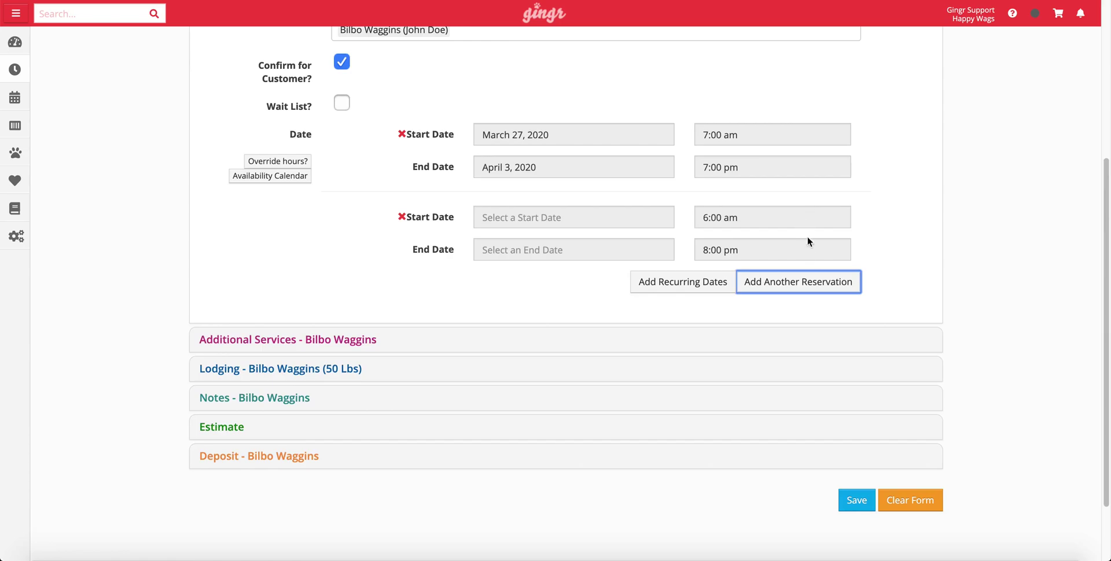
{"action": "left_click", "coordinate": [808, 283]}
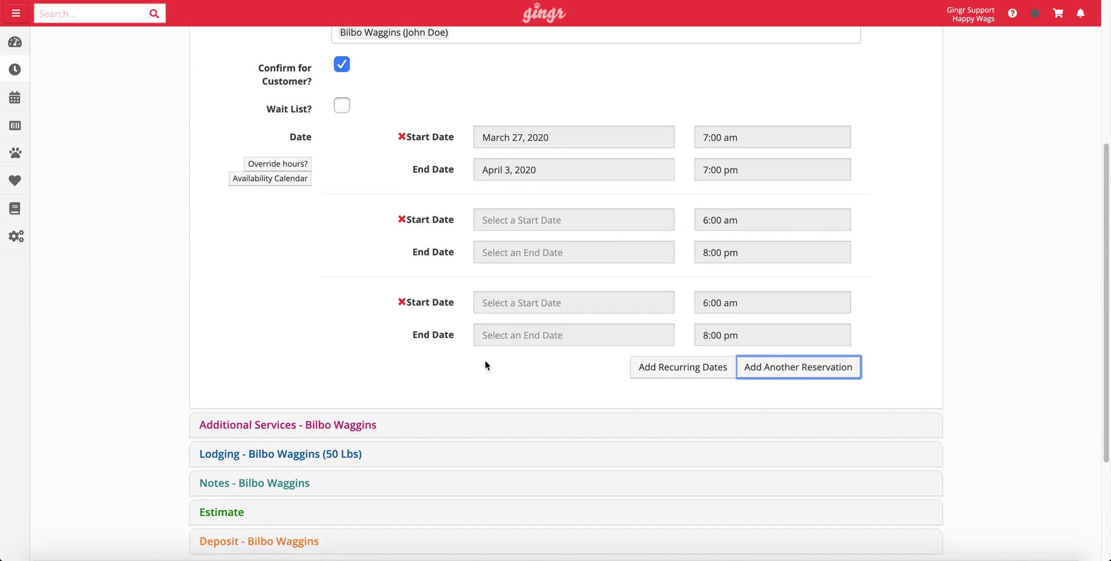
{"action": "scroll", "coordinate": [485, 360], "scroll_direction": "up", "scroll_amount": 1}
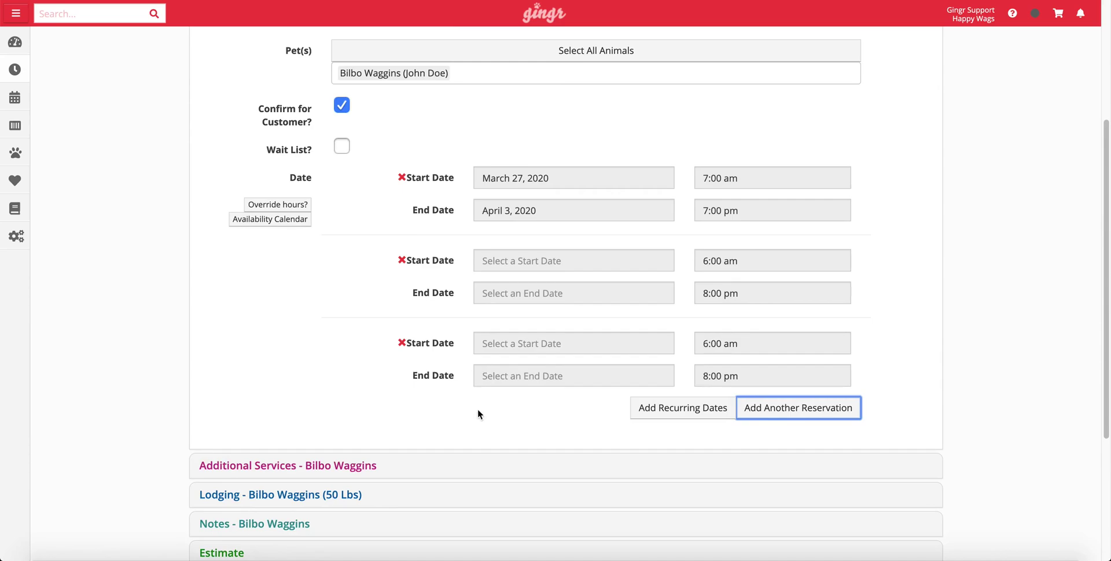
{"action": "left_click", "coordinate": [403, 343]}
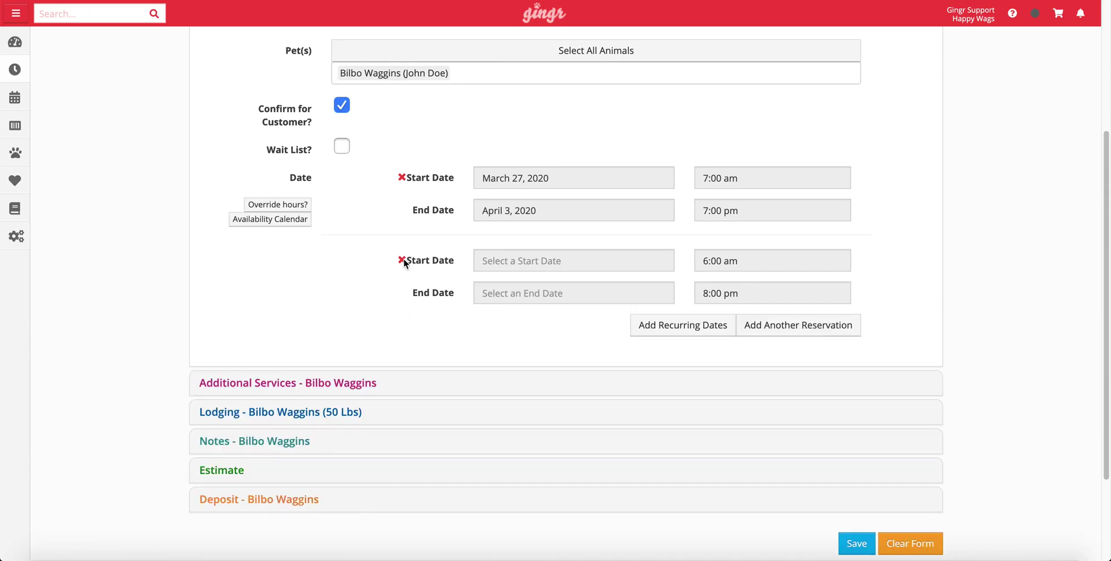
{"action": "left_click", "coordinate": [402, 260]}
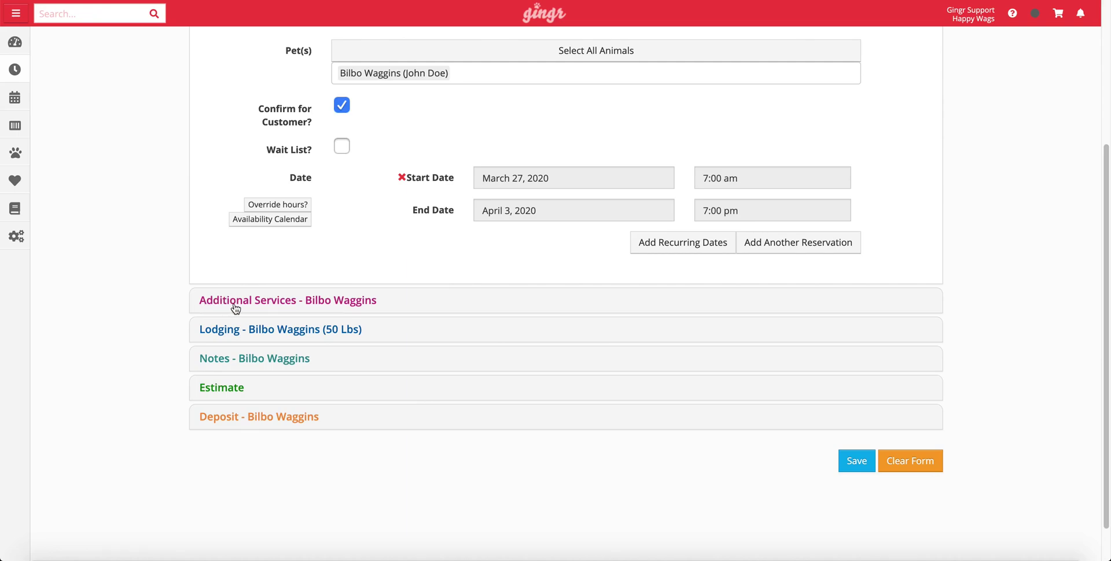
Add the Kong Treat service to the reservation for every day at 8:00 am.
{"action": "left_click", "coordinate": [288, 309]}
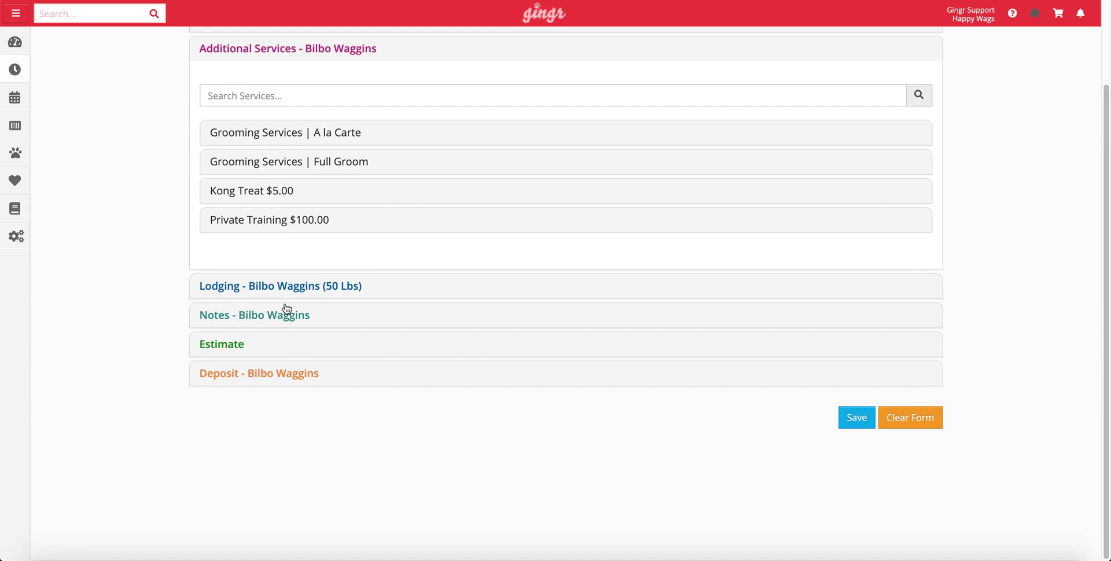
{"action": "left_click", "coordinate": [332, 195]}
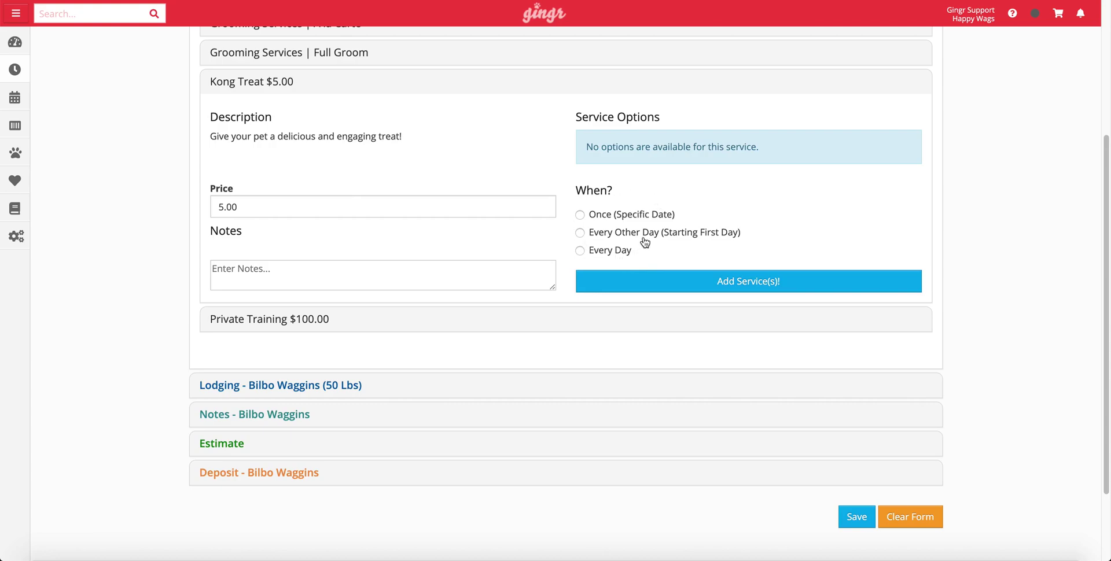
{"action": "left_click", "coordinate": [613, 254]}
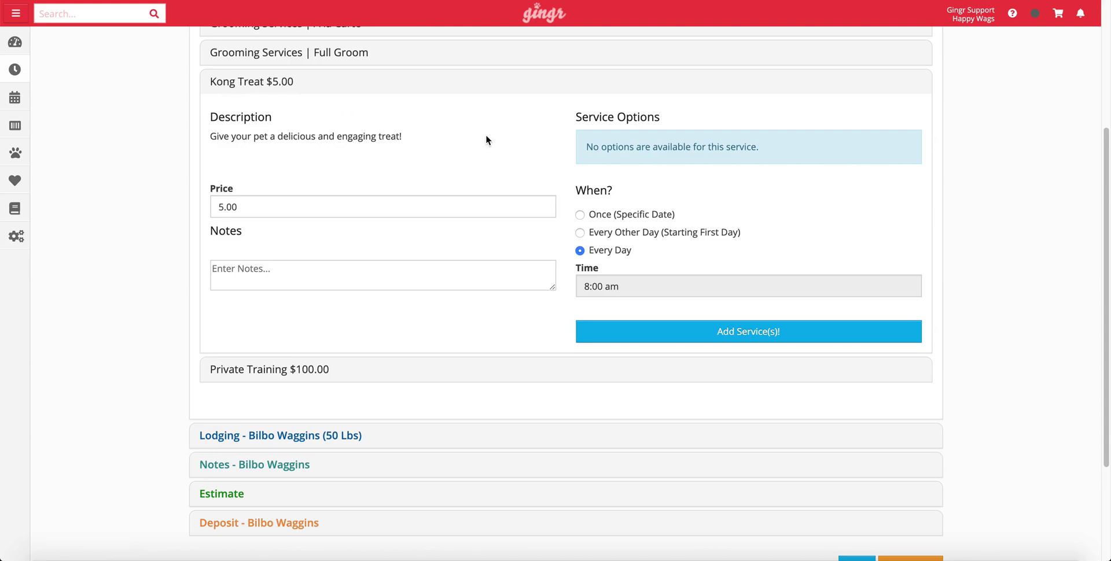
{"action": "left_click", "coordinate": [704, 340]}
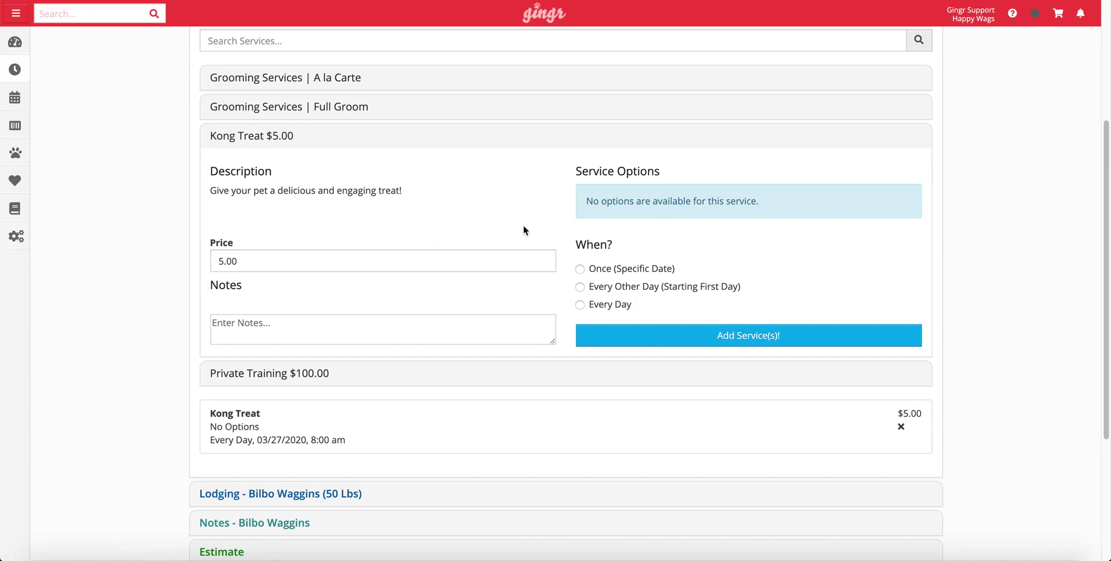
Add a Full Groom service with the Paw Balm upgrade, booking one slot on Fri, Mar. 27th at 4:00 PM.
{"action": "scroll", "coordinate": [474, 244], "scroll_direction": "up", "scroll_amount": 3}
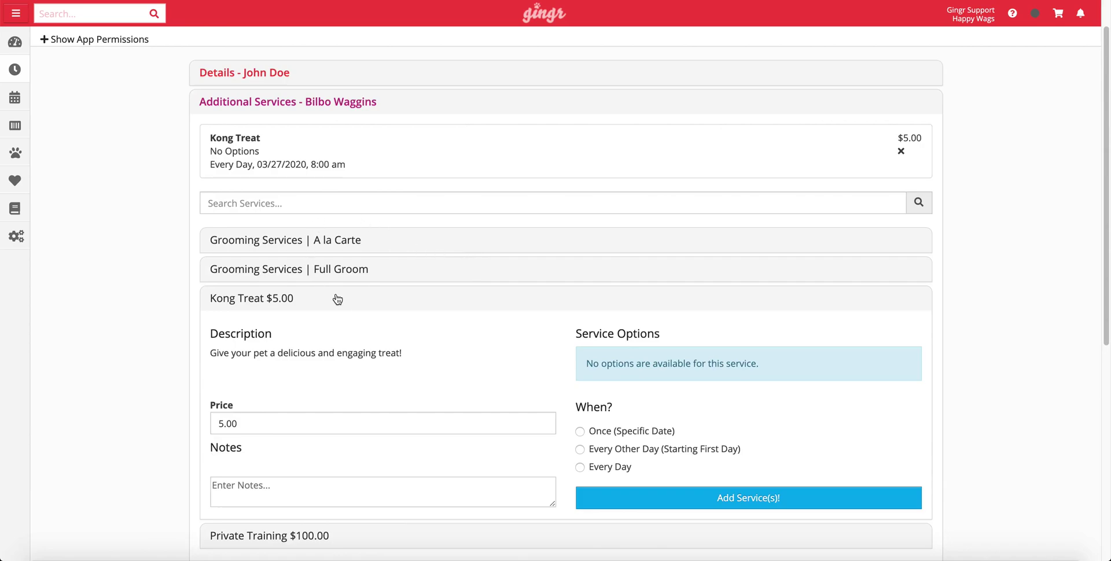
{"action": "left_click", "coordinate": [388, 272]}
{"action": "scroll", "coordinate": [536, 292], "scroll_direction": "down", "scroll_amount": 2}
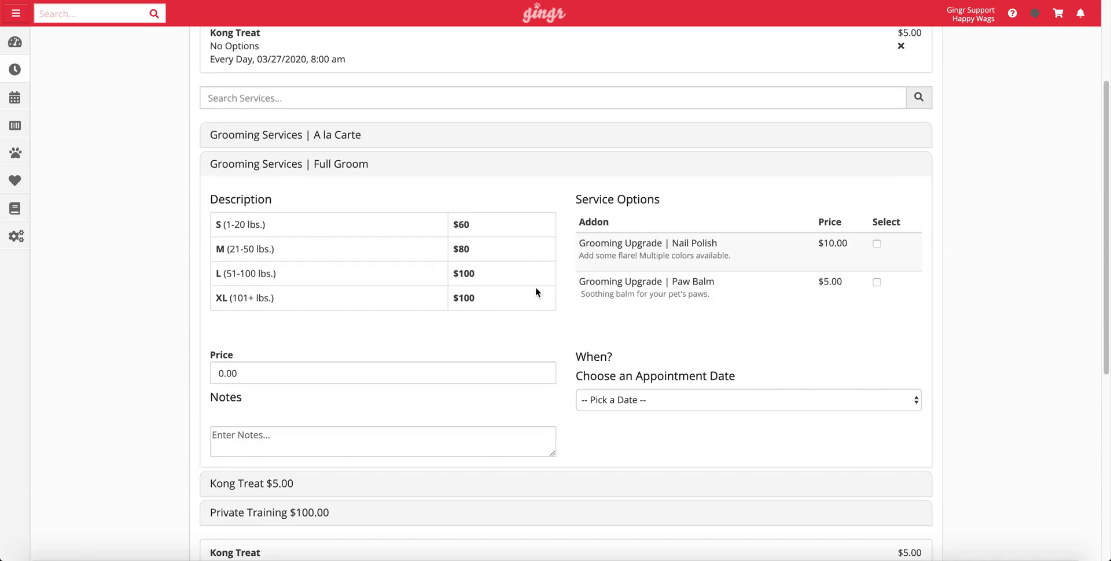
{"action": "left_click_drag", "start_coordinate": [738, 377], "coordinate": [576, 382]}
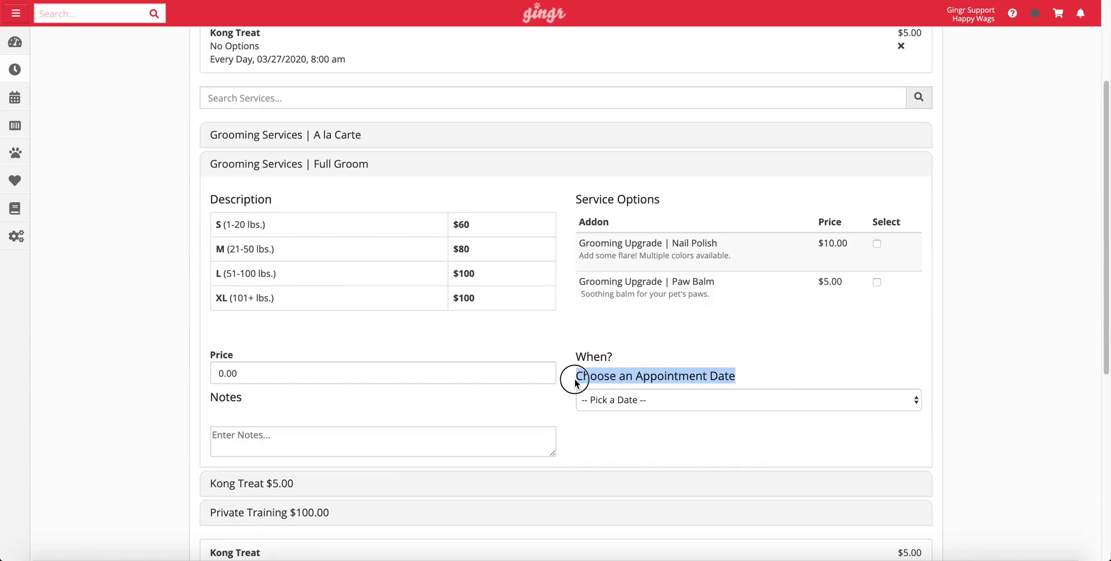
{"action": "left_click", "coordinate": [646, 320]}
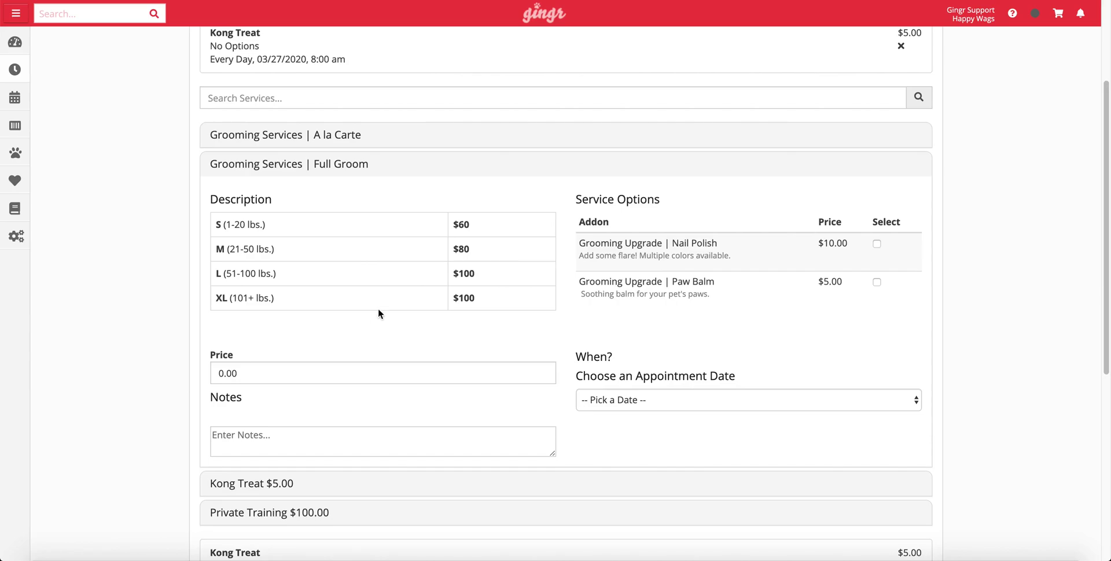
{"action": "left_click_drag", "start_coordinate": [667, 199], "coordinate": [570, 198]}
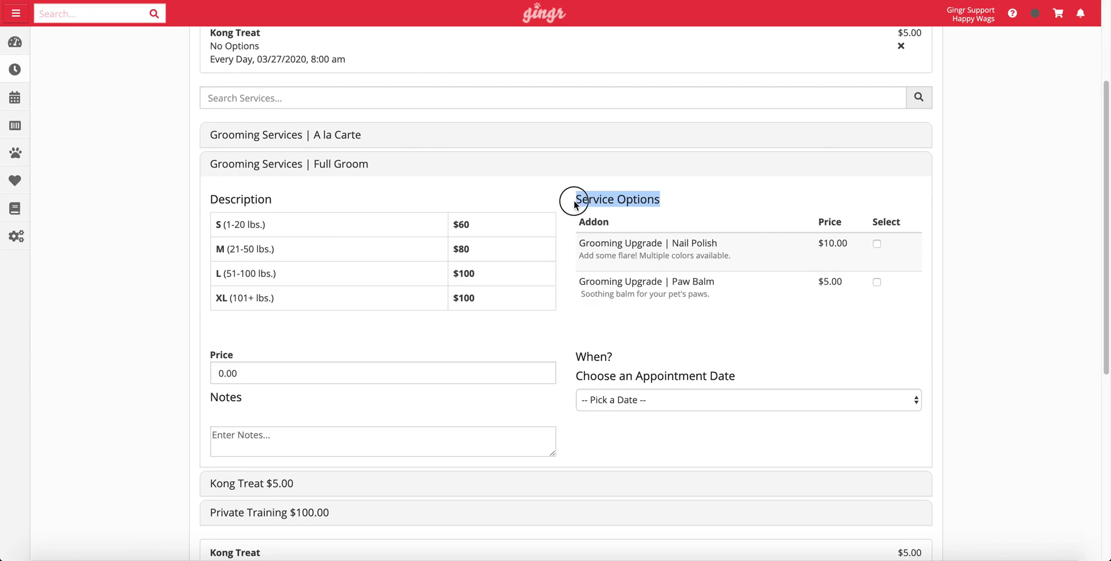
{"action": "left_click", "coordinate": [792, 327]}
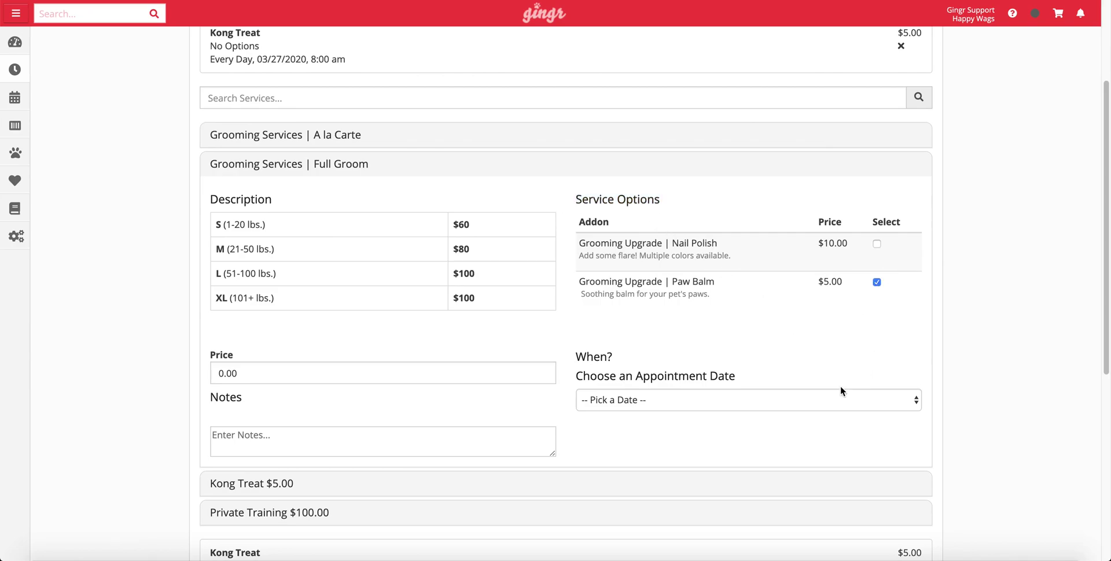
{"action": "left_click", "coordinate": [828, 400]}
{"action": "left_click", "coordinate": [823, 411]}
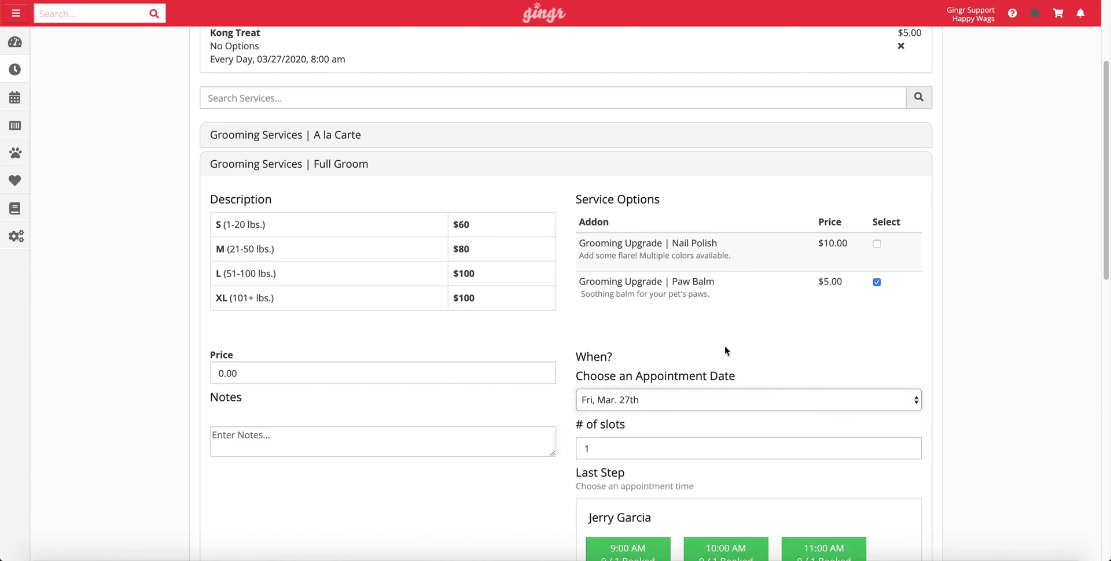
{"action": "scroll", "coordinate": [724, 345], "scroll_direction": "down", "scroll_amount": 3}
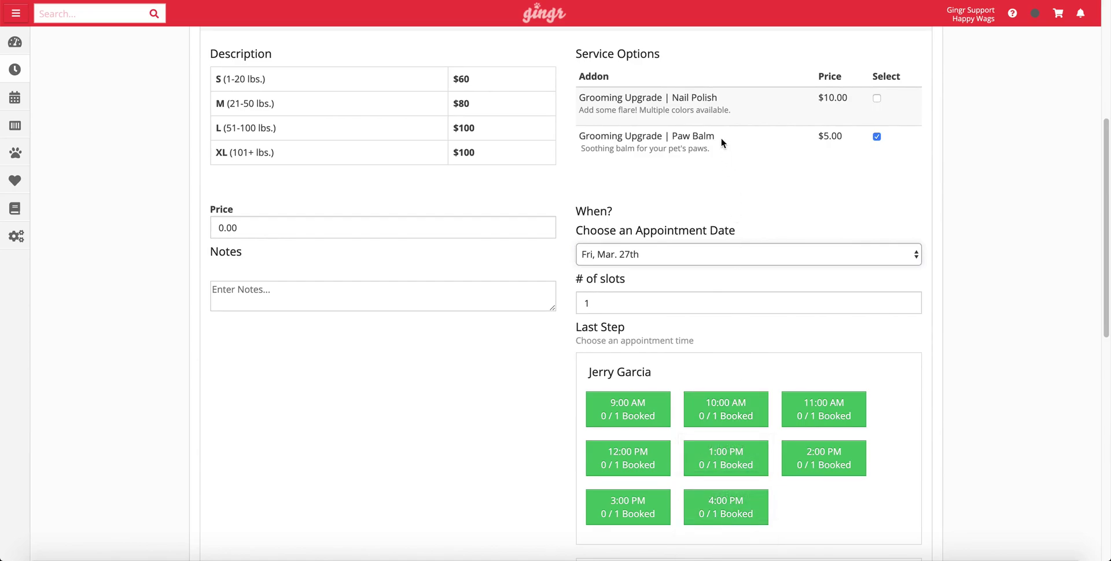
{"action": "left_click", "coordinate": [743, 516]}
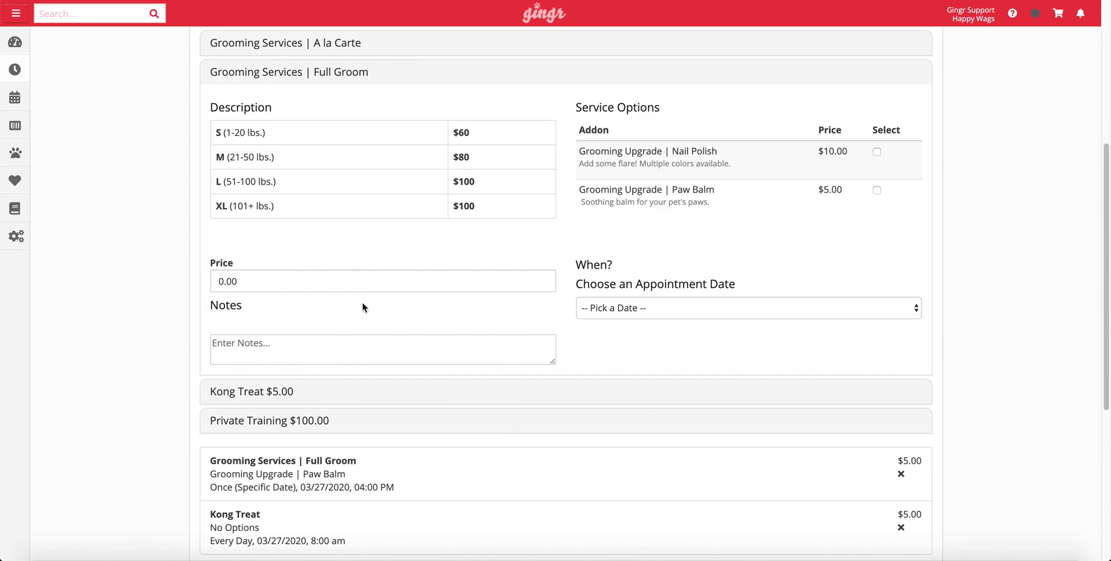
Assign the pet to the Blue 1 kennel for every day of the stay.
{"action": "scroll", "coordinate": [410, 331], "scroll_direction": "down", "scroll_amount": 1}
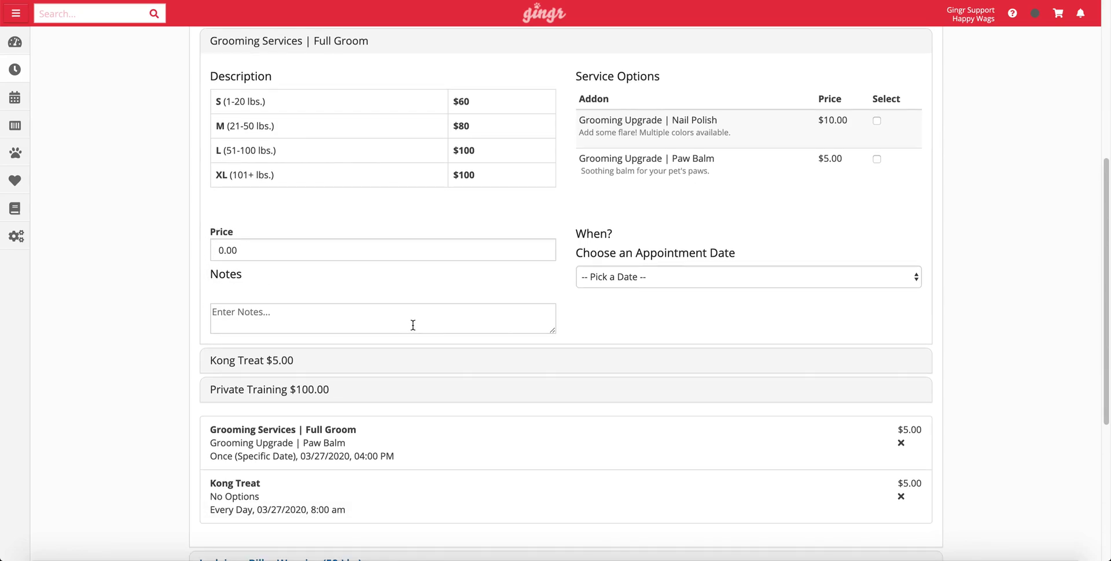
{"action": "scroll", "coordinate": [413, 325], "scroll_direction": "down", "scroll_amount": 5}
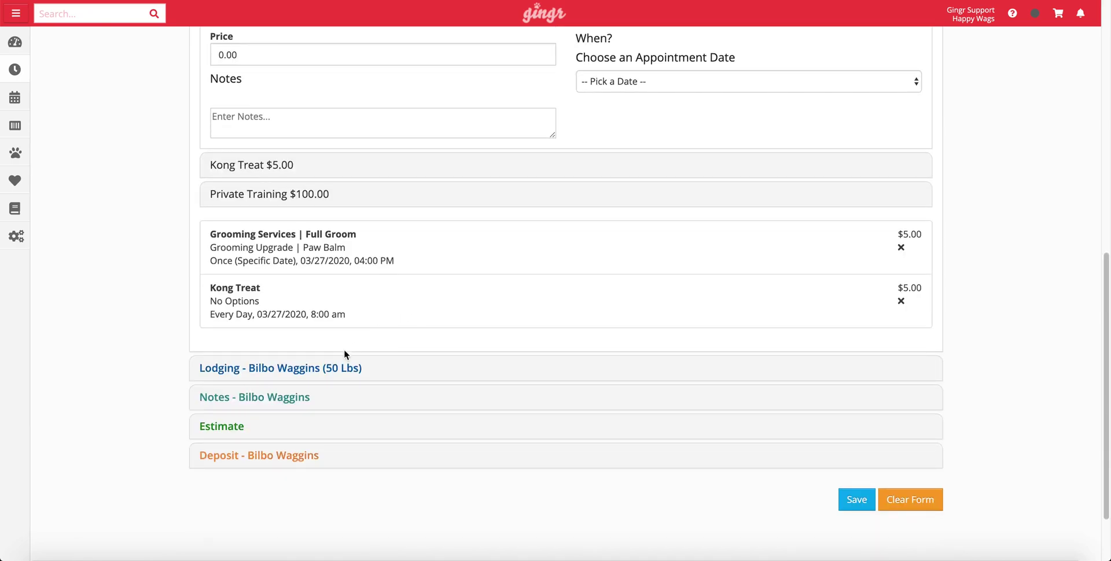
{"action": "left_click", "coordinate": [344, 371]}
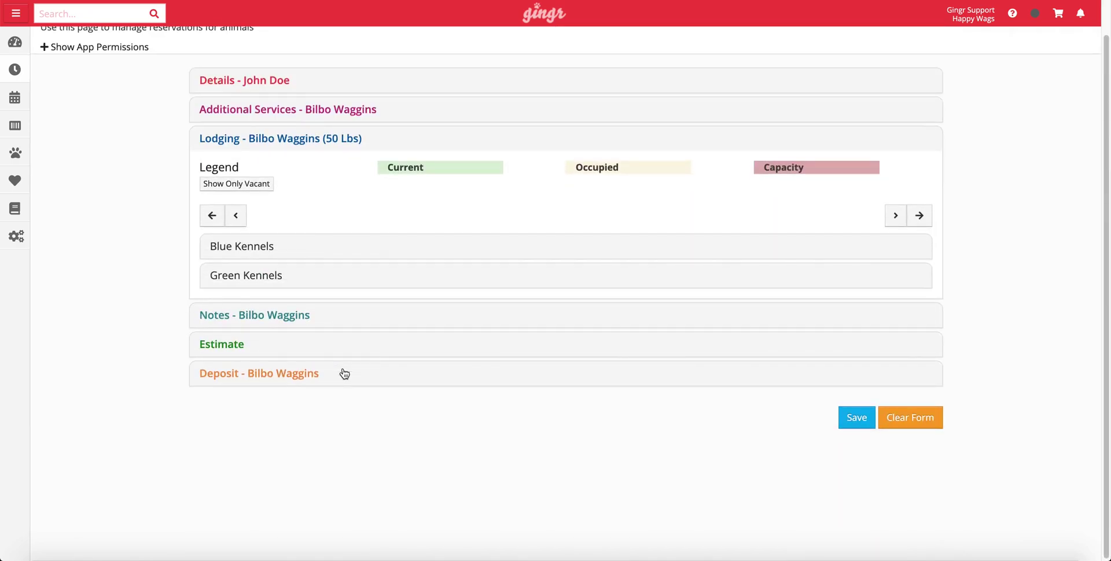
{"action": "left_click", "coordinate": [274, 248]}
{"action": "scroll", "coordinate": [301, 269], "scroll_direction": "down", "scroll_amount": 7}
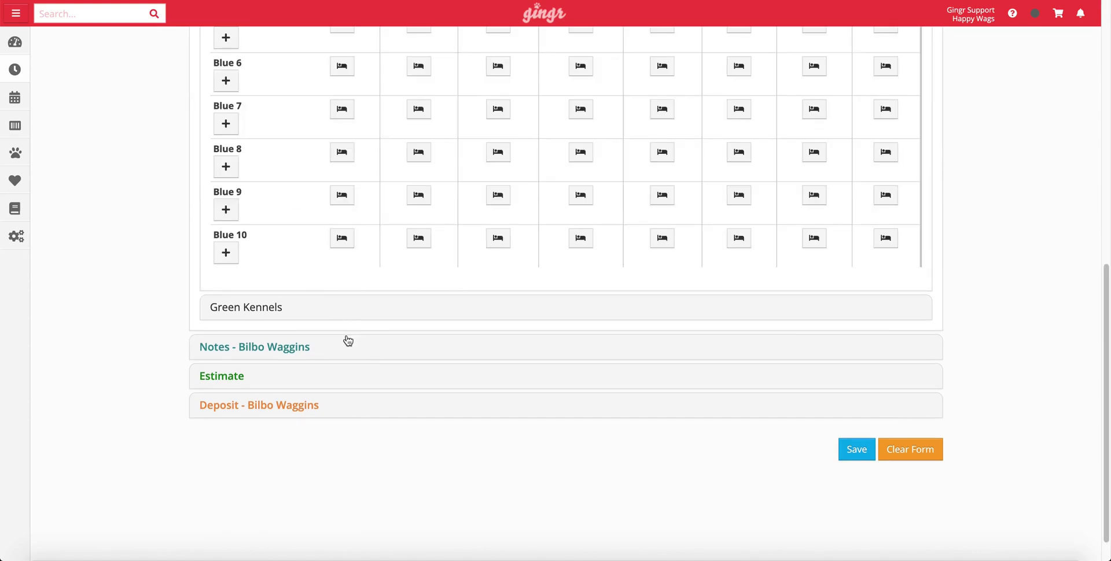
{"action": "scroll", "coordinate": [347, 340], "scroll_direction": "up", "scroll_amount": 7}
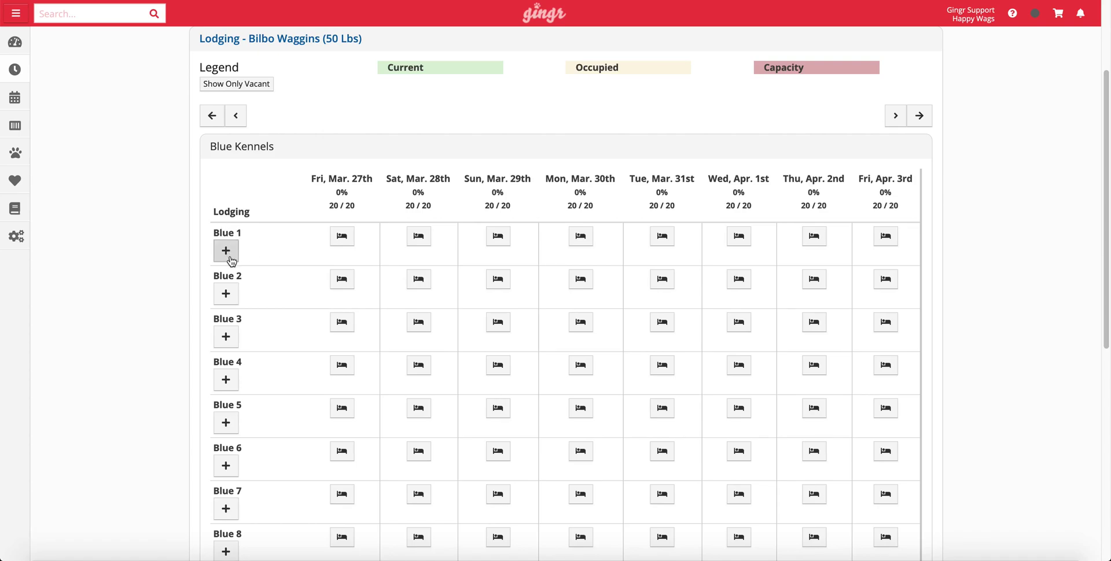
{"action": "left_click", "coordinate": [227, 254]}
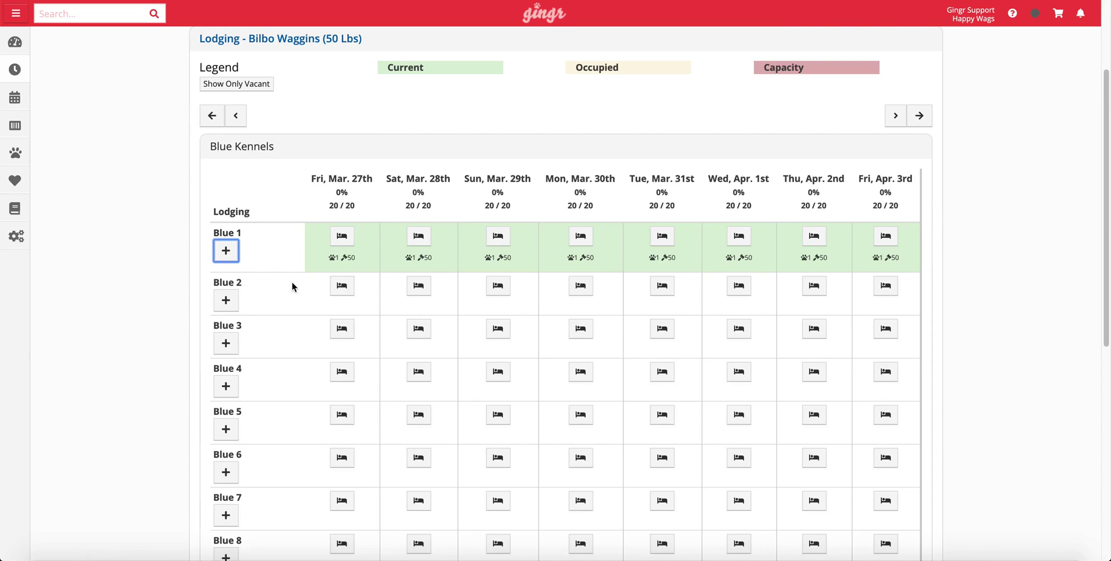
Move the lodging for Sat, Mar. 28th to Blue 6 and for Mar. 29th and Mar. 30th to Blue 4.
{"action": "scroll", "coordinate": [310, 282], "scroll_direction": "down", "scroll_amount": 2}
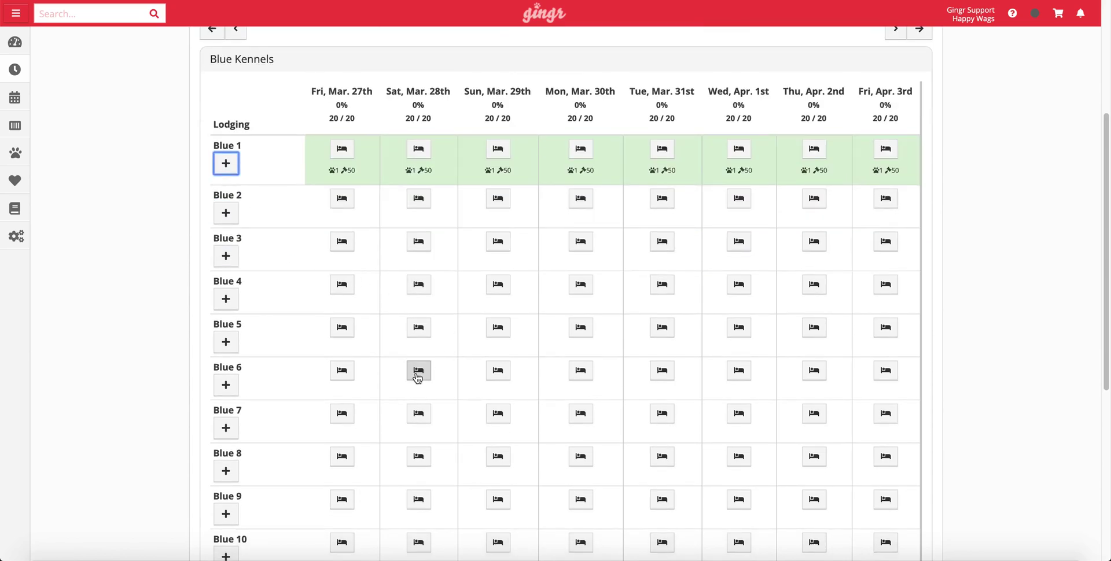
{"action": "left_click", "coordinate": [419, 373]}
{"action": "left_click", "coordinate": [496, 285]}
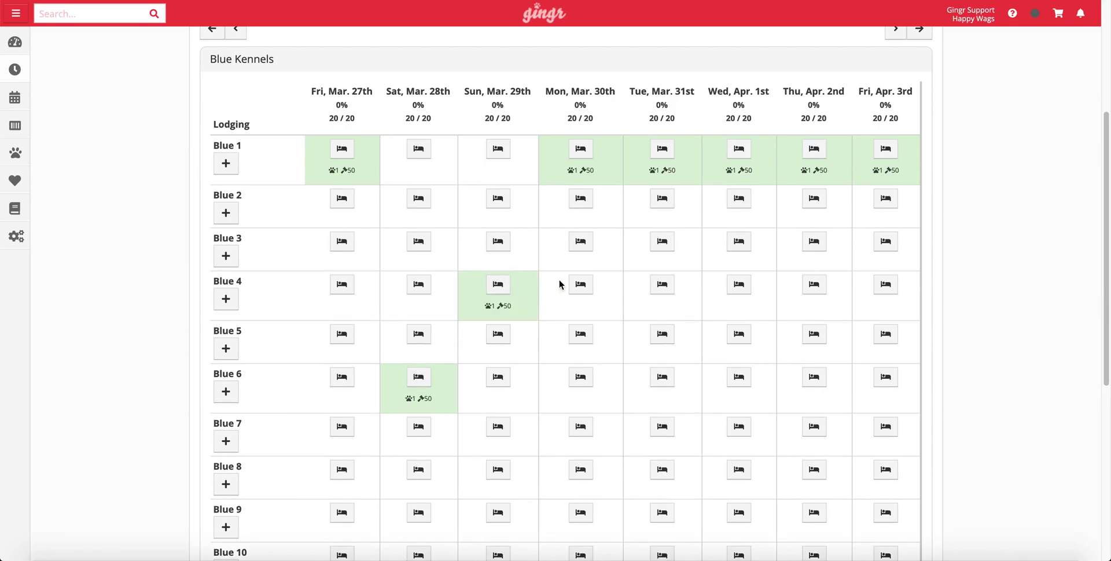
{"action": "left_click", "coordinate": [580, 284]}
View the reservation's notes editor without entering a note.
{"action": "scroll", "coordinate": [493, 382], "scroll_direction": "down", "scroll_amount": 5}
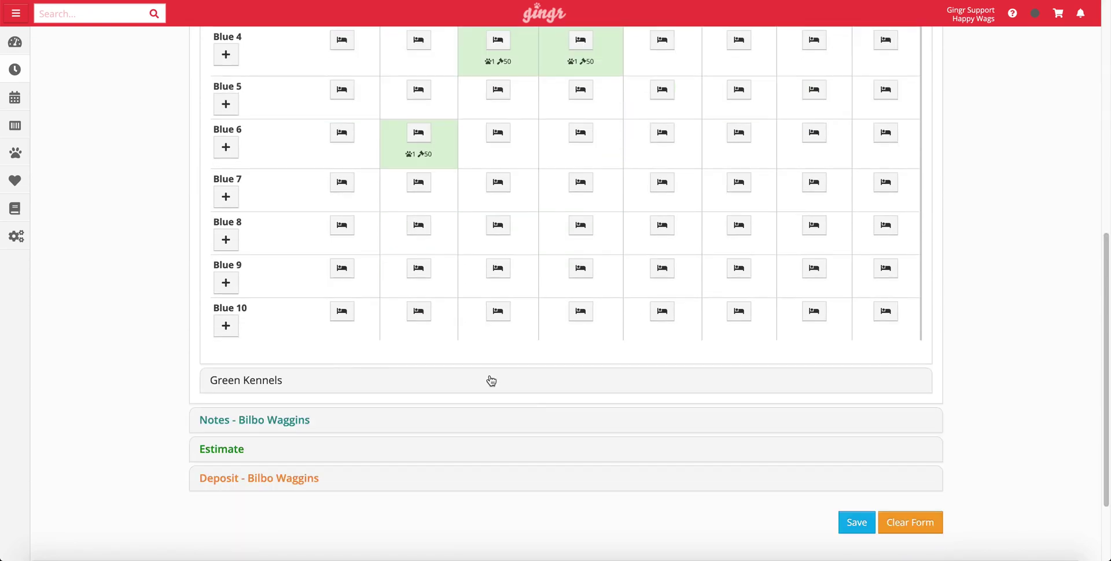
{"action": "left_click", "coordinate": [241, 422]}
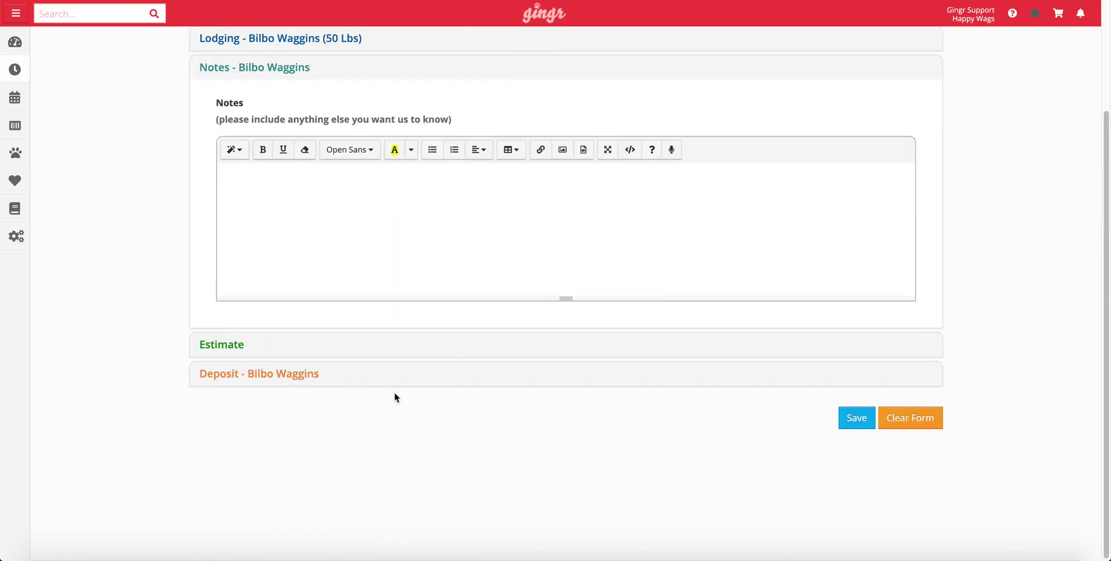
{"action": "left_click", "coordinate": [475, 217]}
Generate the reservation's estimate and review its base rate, late checkout fee, additional services and totals.
{"action": "left_click", "coordinate": [335, 344]}
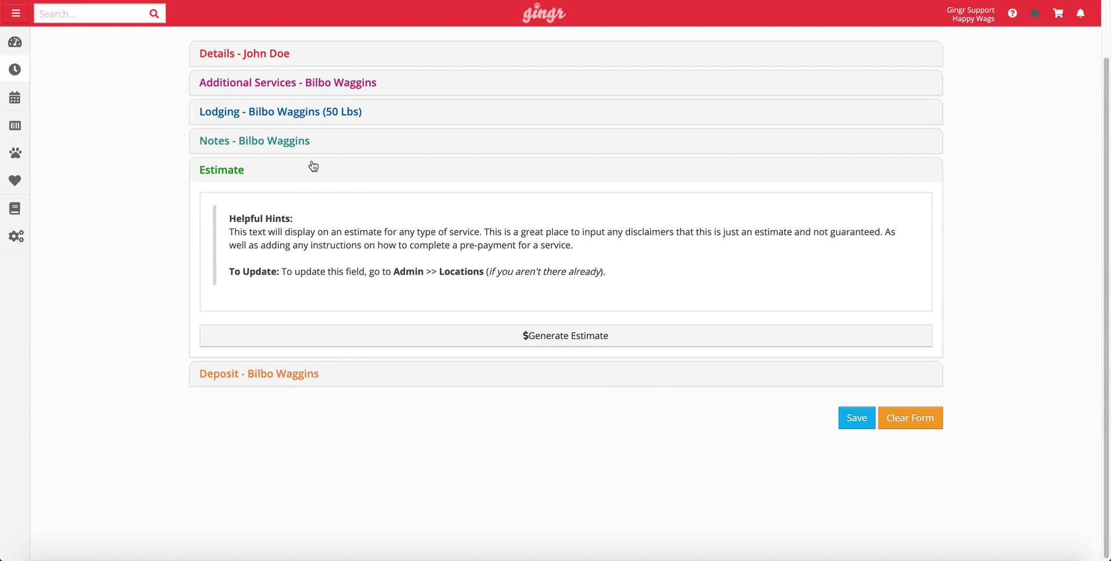
{"action": "left_click", "coordinate": [497, 340]}
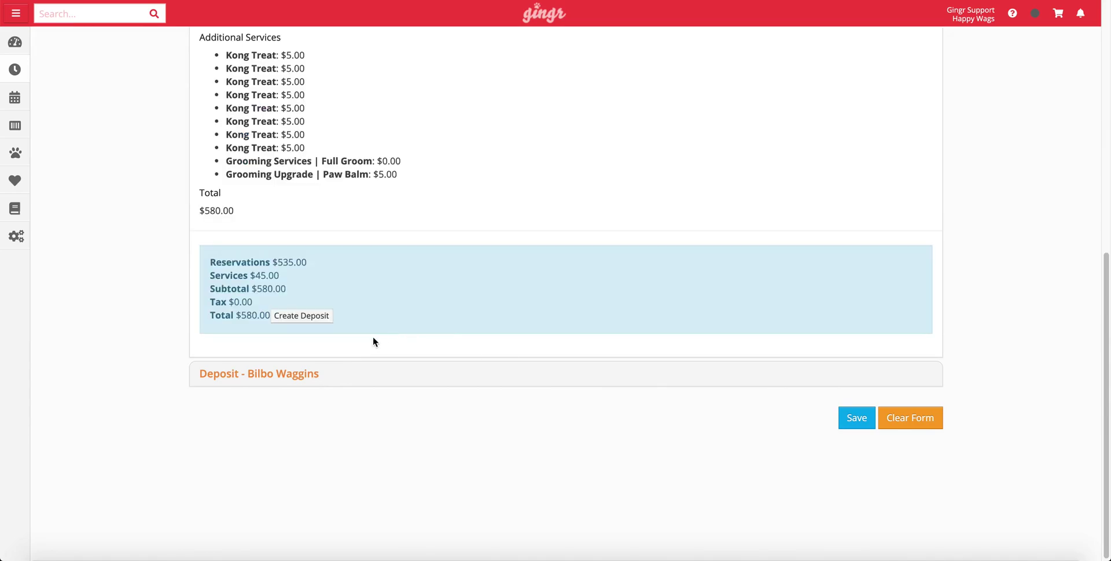
{"action": "scroll", "coordinate": [373, 337], "scroll_direction": "up", "scroll_amount": 4}
{"action": "left_click_drag", "start_coordinate": [307, 202], "coordinate": [224, 200]}
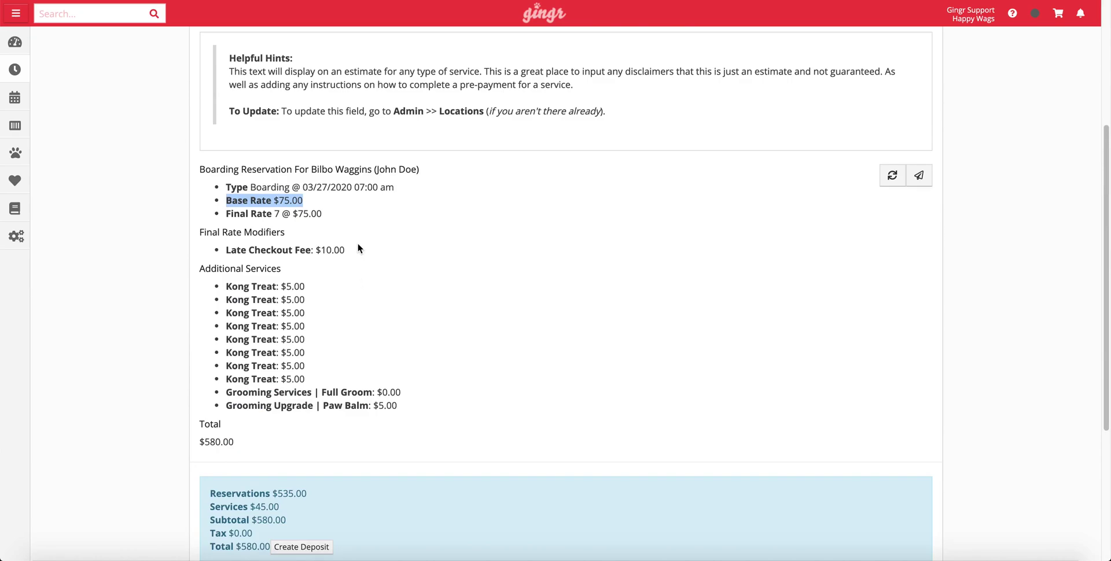
{"action": "left_click_drag", "start_coordinate": [358, 248], "coordinate": [223, 249]}
{"action": "left_click_drag", "start_coordinate": [404, 405], "coordinate": [192, 301]}
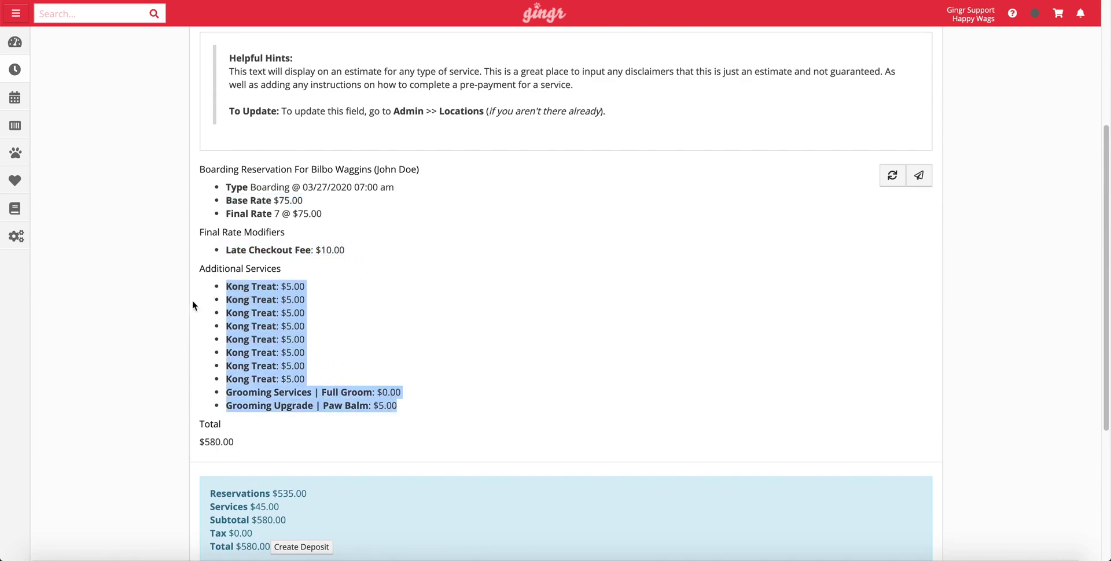
{"action": "left_click", "coordinate": [153, 348]}
{"action": "scroll", "coordinate": [159, 352], "scroll_direction": "down", "scroll_amount": 2}
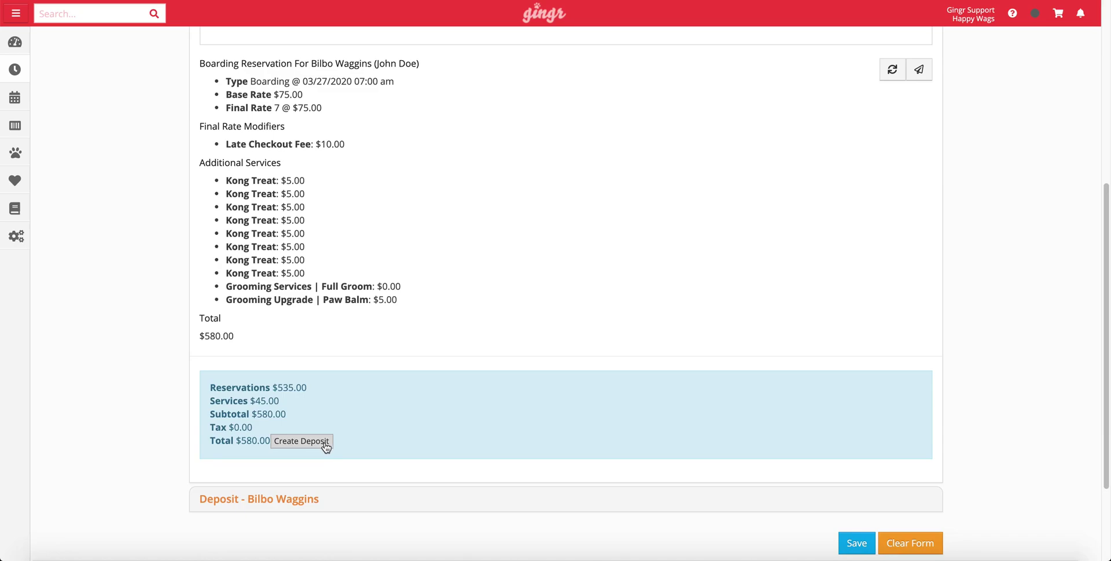
{"action": "scroll", "coordinate": [326, 447], "scroll_direction": "down", "scroll_amount": 1}
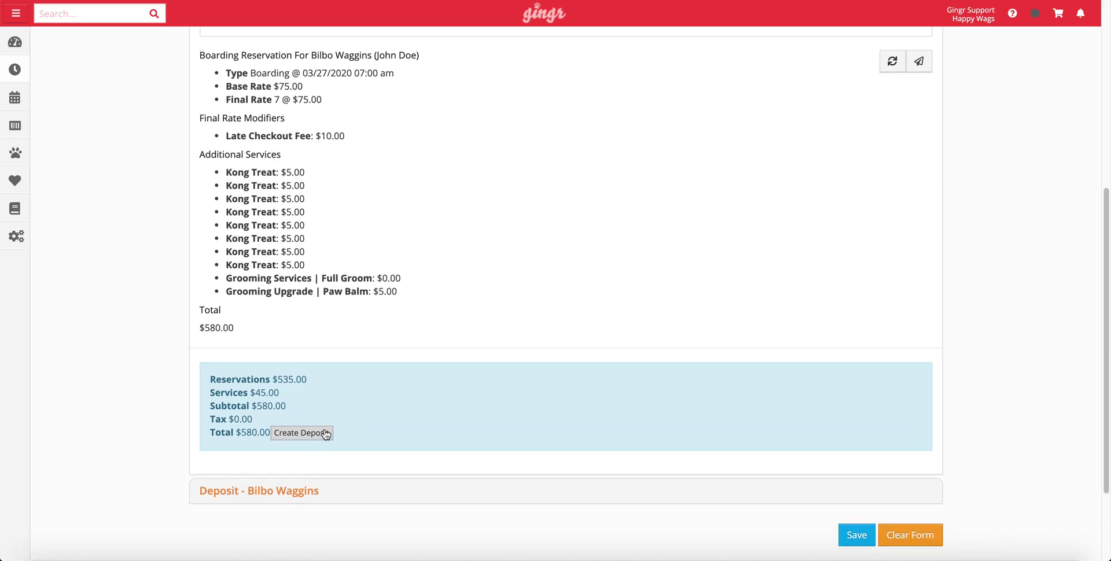
View the deposit section, leave its amount empty, and save the reservation.
{"action": "left_click", "coordinate": [268, 489]}
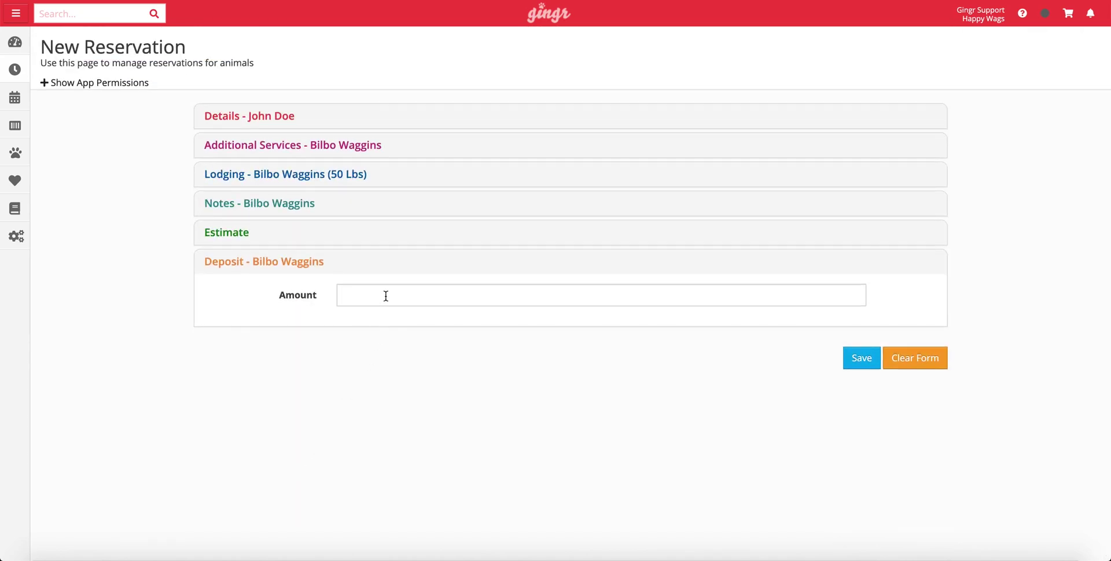
{"action": "left_click", "coordinate": [386, 296]}
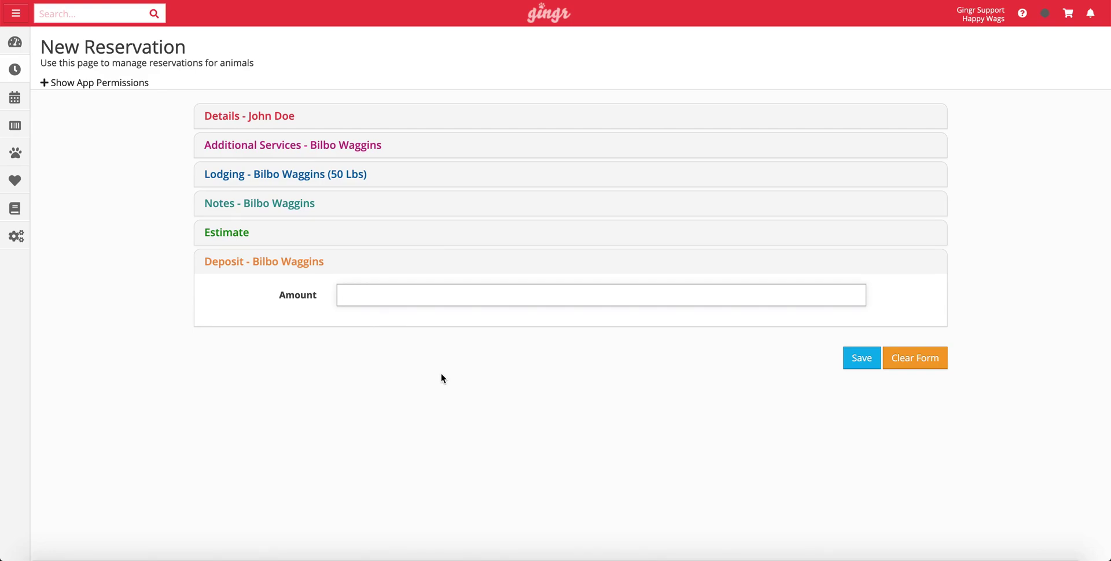
{"action": "left_click", "coordinate": [862, 359]}
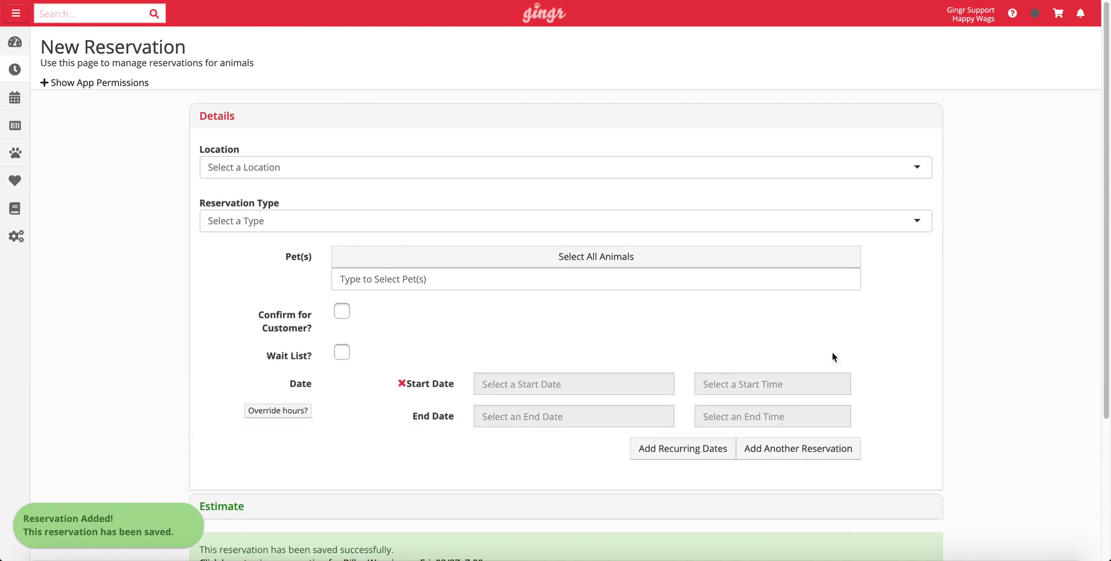
{"action": "scroll", "coordinate": [832, 357], "scroll_direction": "down", "scroll_amount": 3}
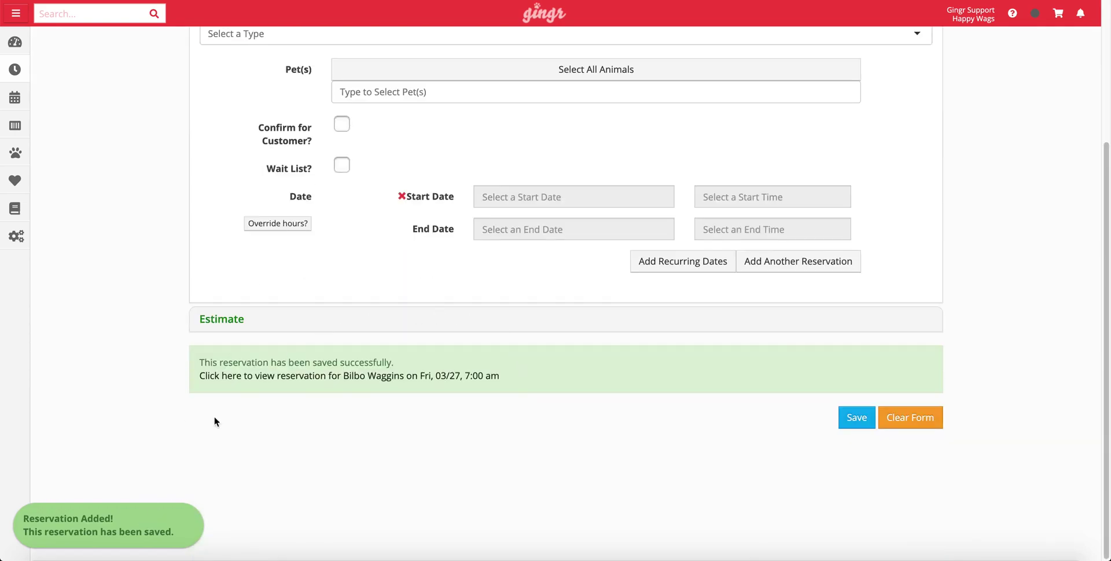